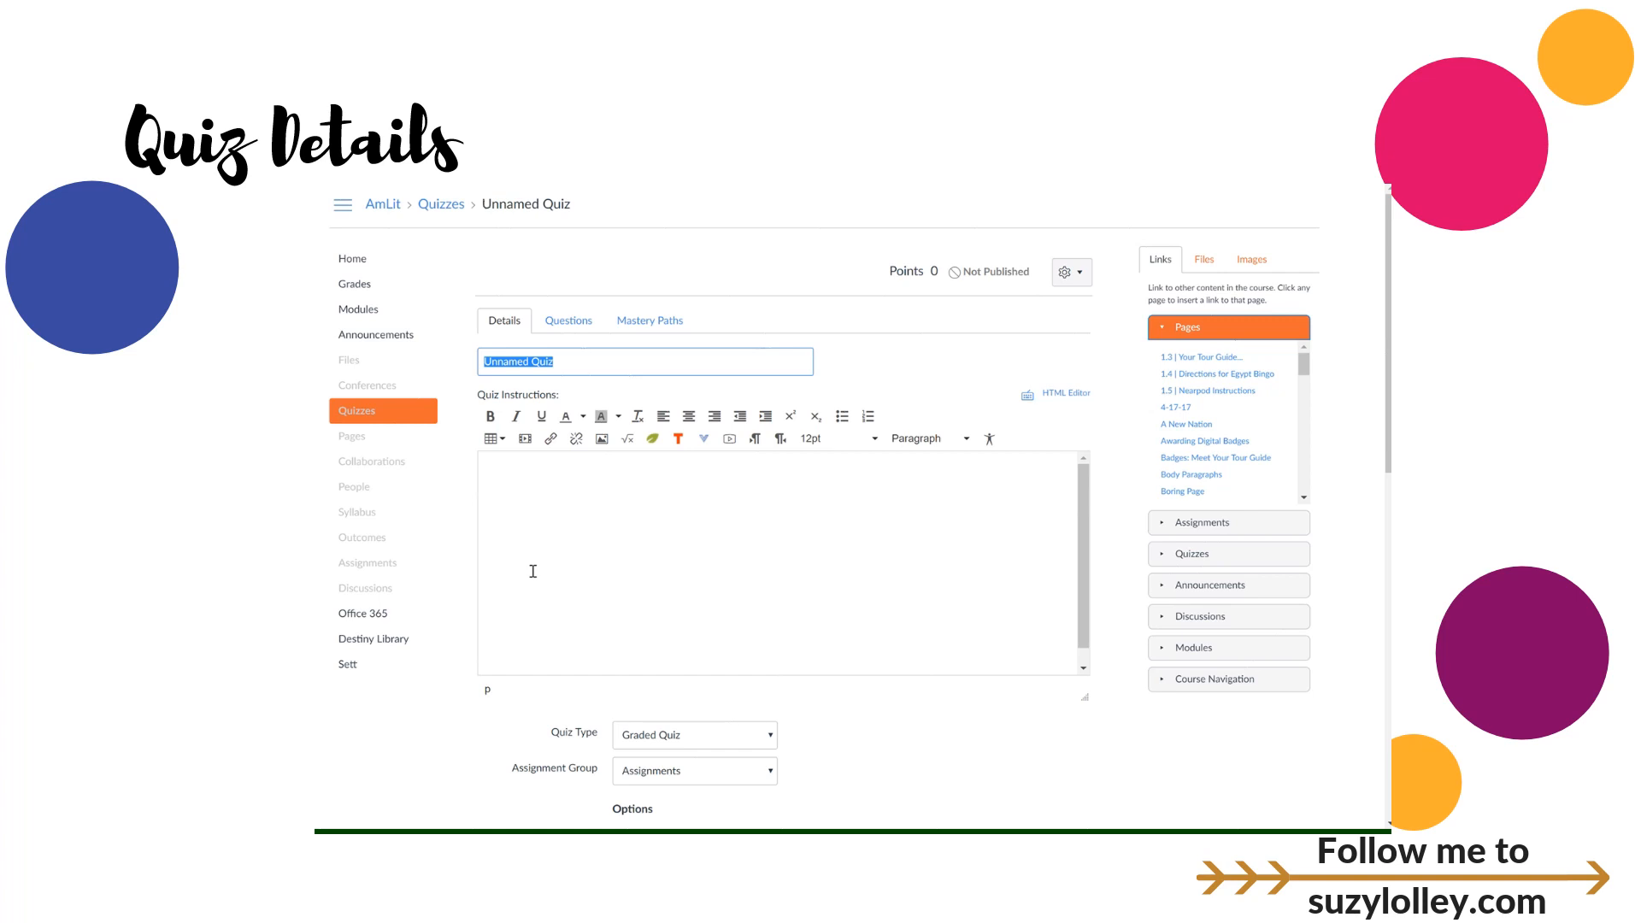
Step: Title the quiz 'Fahrenheit 451 Chapter Quiz' and begin the instructions with map and diagram
type("Fahrenheit 451 Chapter Quiz")
left_click(542, 500)
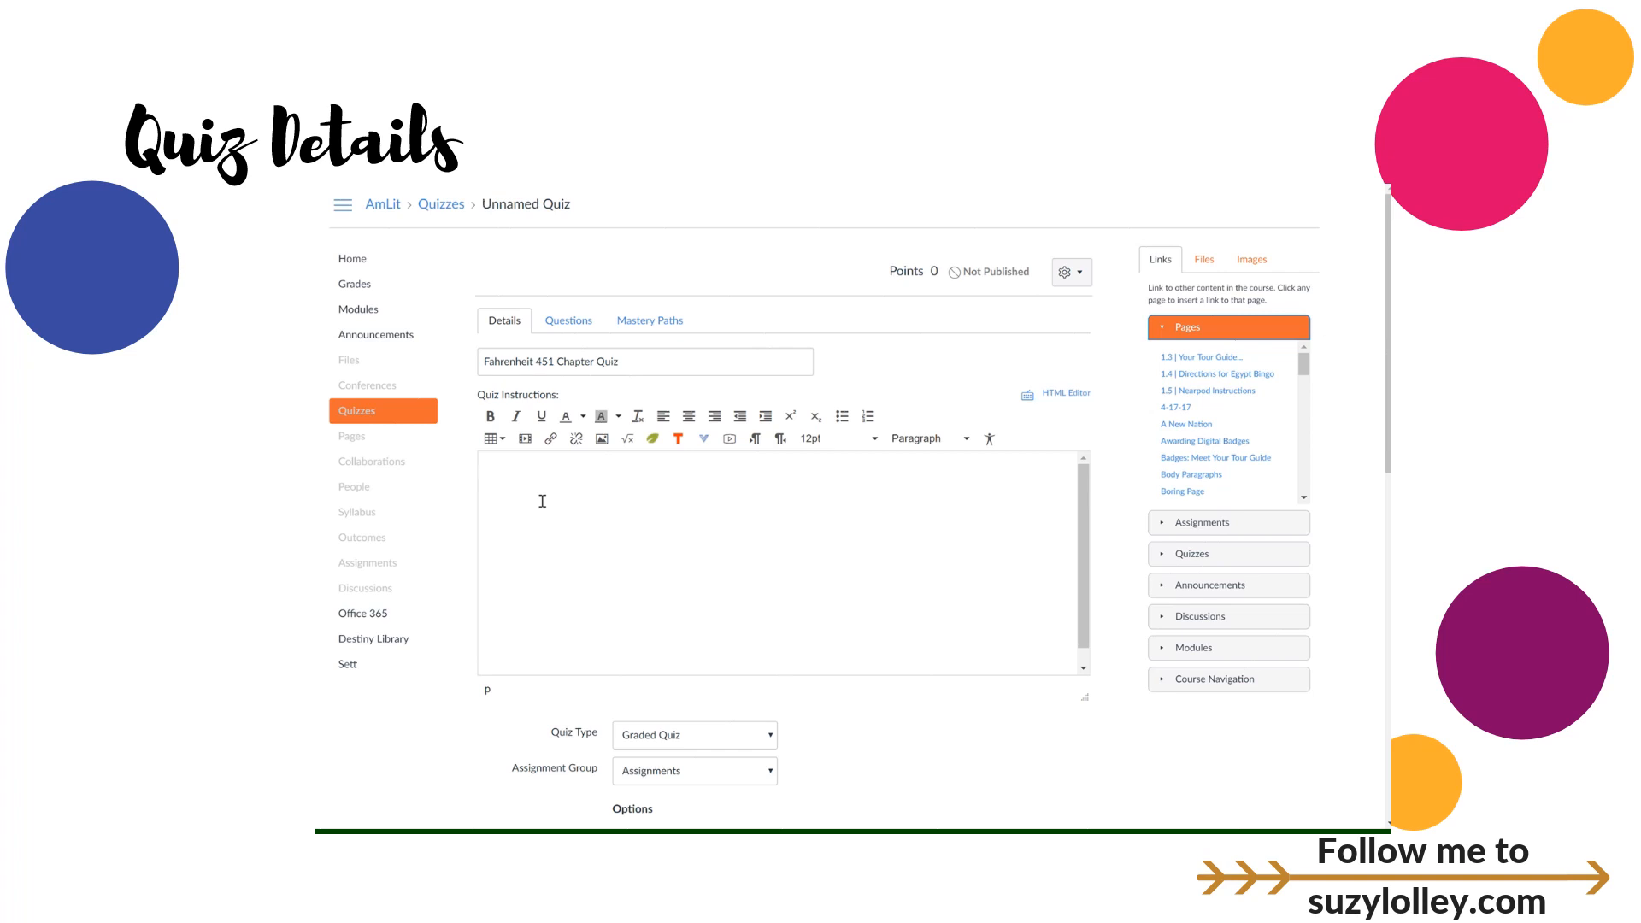
type("maps")
key("BackSpace")
type("diagar")
key("BackSpace")
key("BackSpace")
type("ram")
key("Return")
Step: Add word bank, directions and reading passage as separate instruction lines
type("word bank")
key("Return")
type("directions")
key("Return")
type("reading passage")
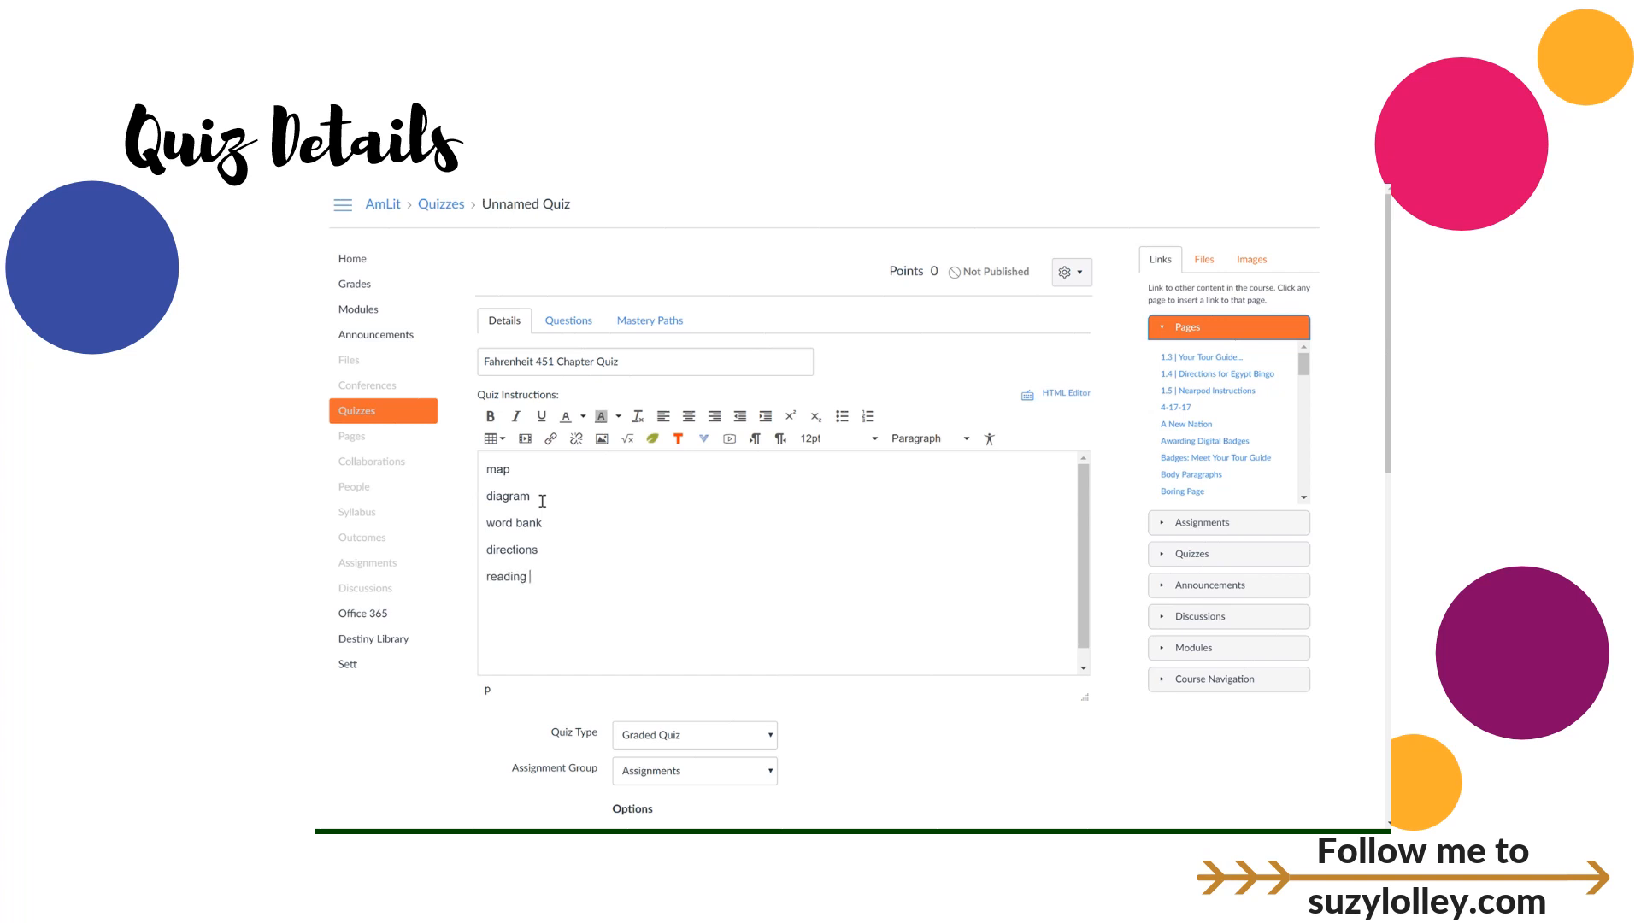
key("Return")
key("Return")
Step: Format the five instruction lines as Header 4
mouse_move(494, 470)
left_mouse_down()
mouse_move(598, 575)
mouse_move(484, 469)
left_mouse_up()
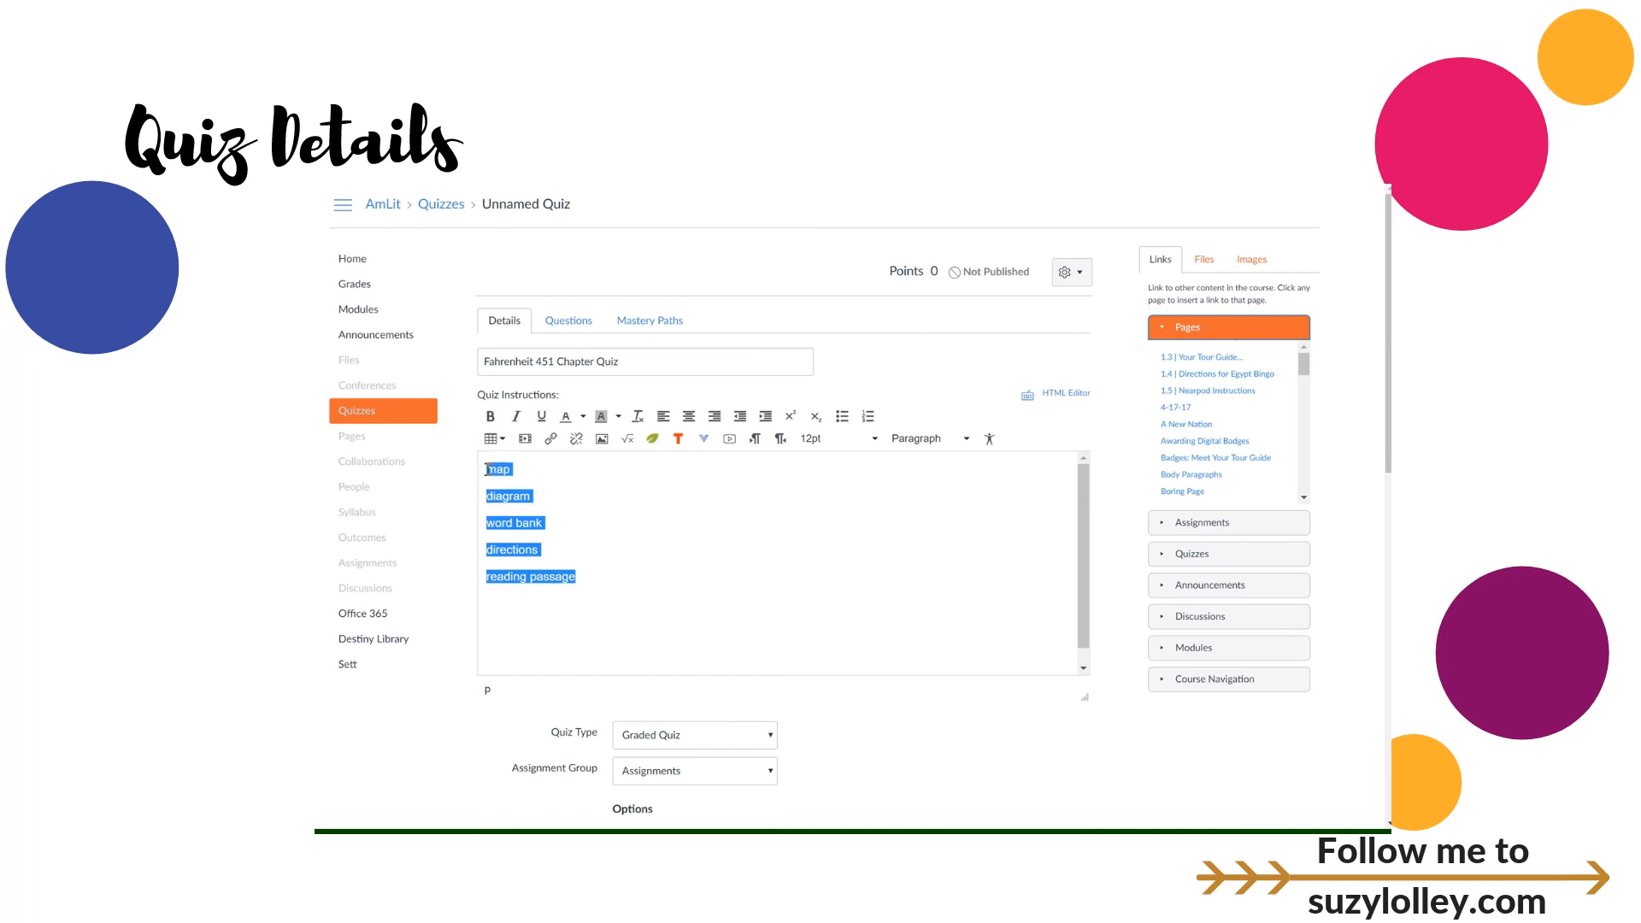
left_click(911, 438)
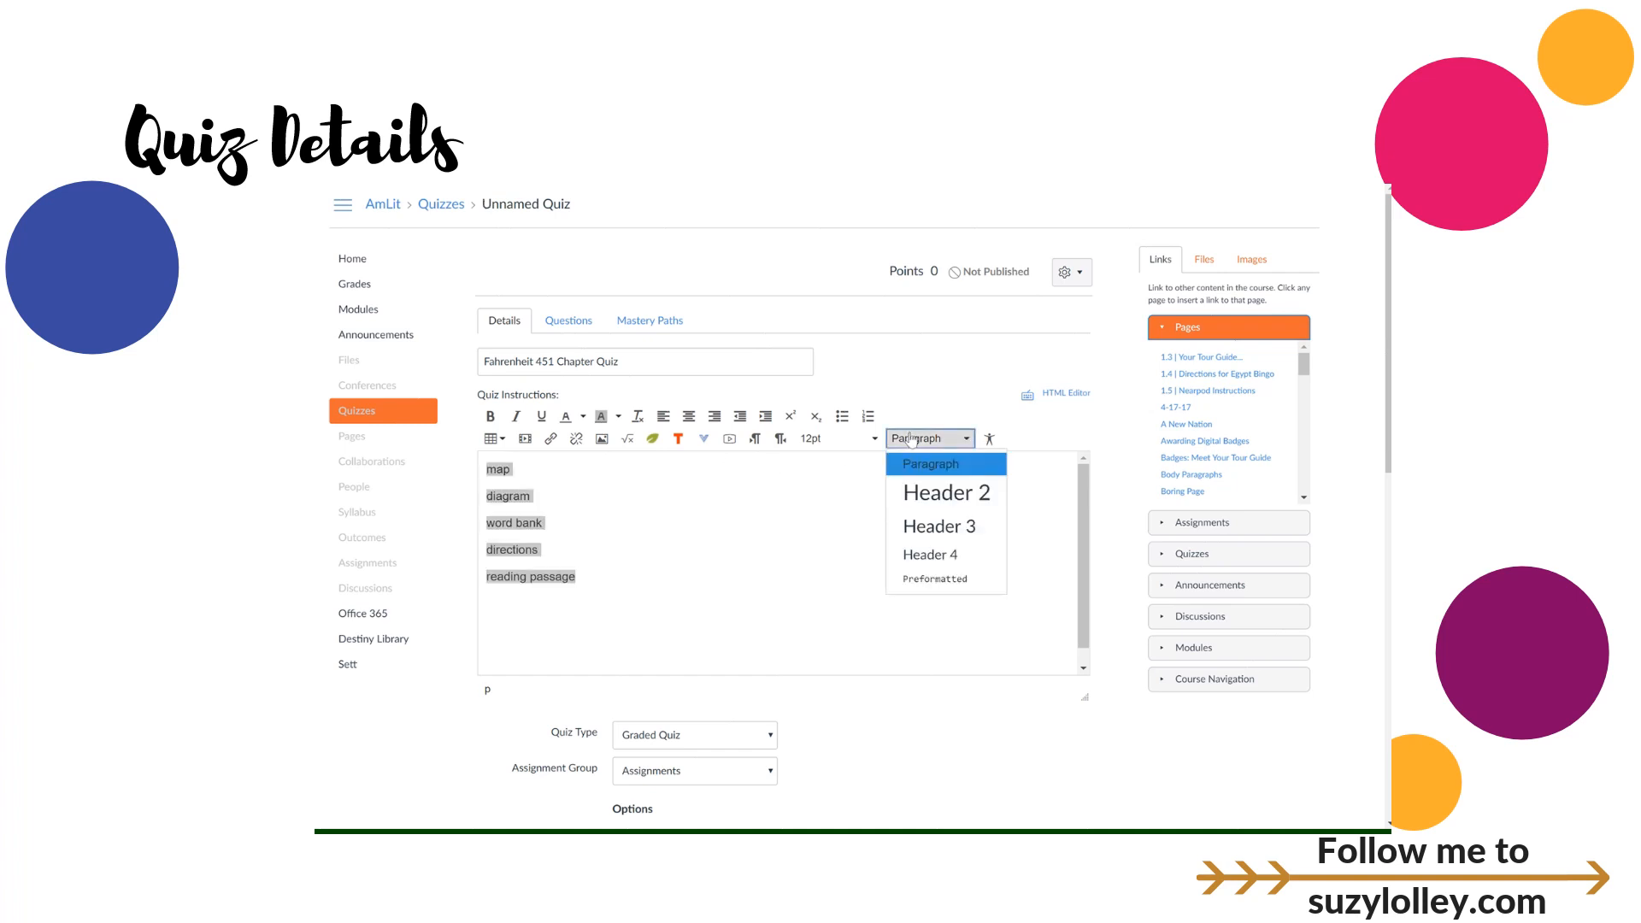
left_click(911, 557)
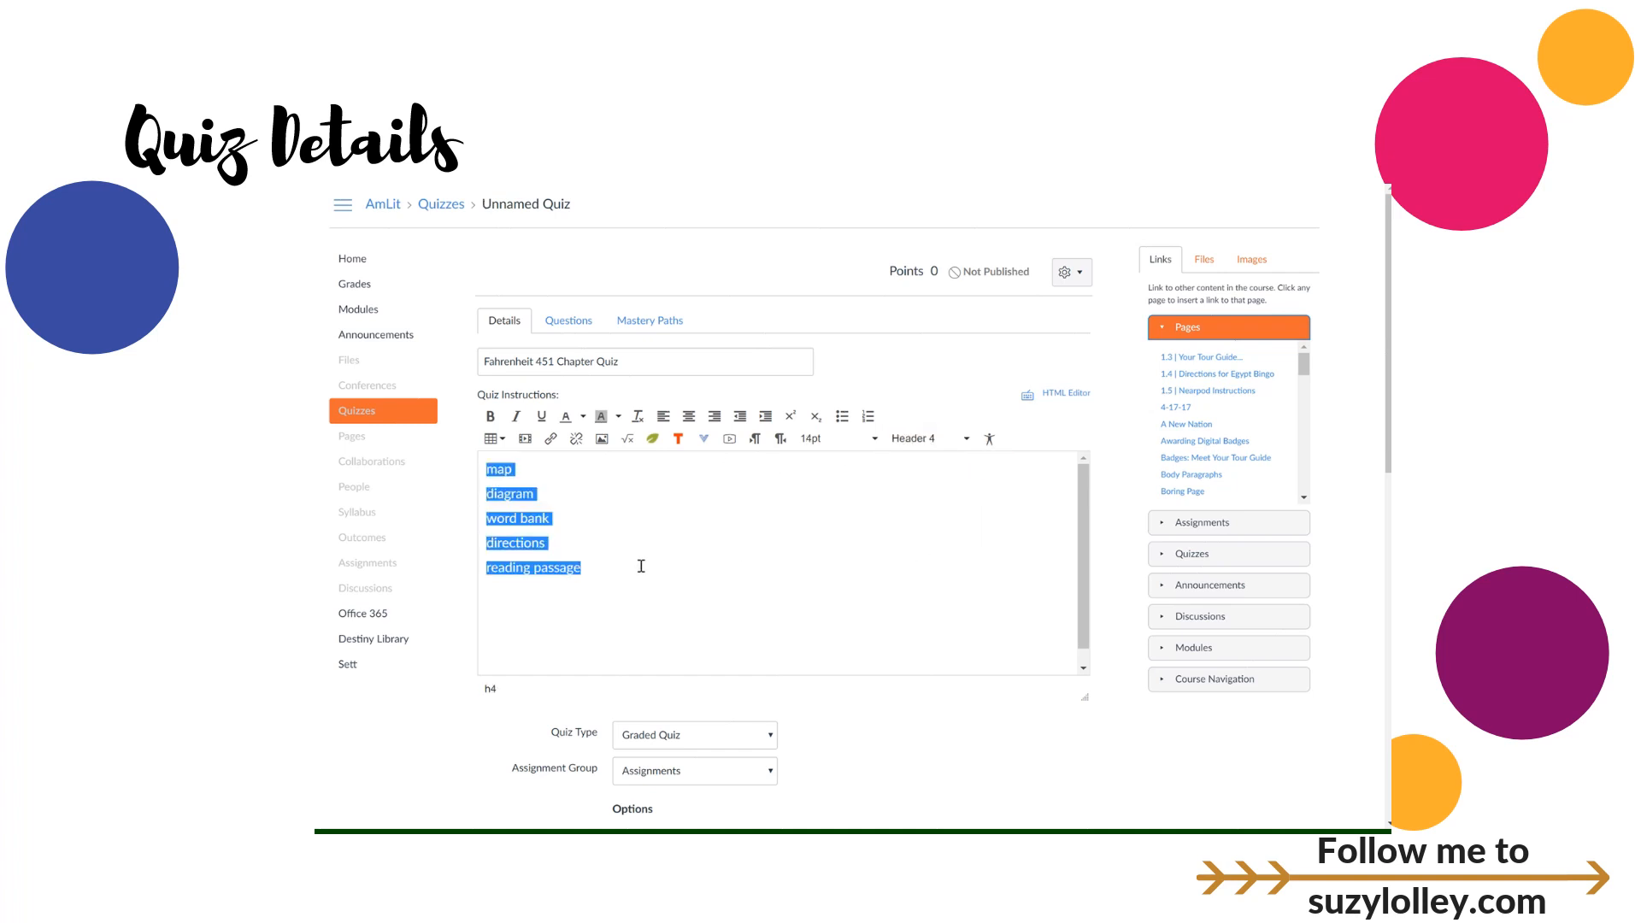
Step: Add 'formula sheet' as a normal paragraph below reading passage
left_click(603, 569)
key("Return")
type("form")
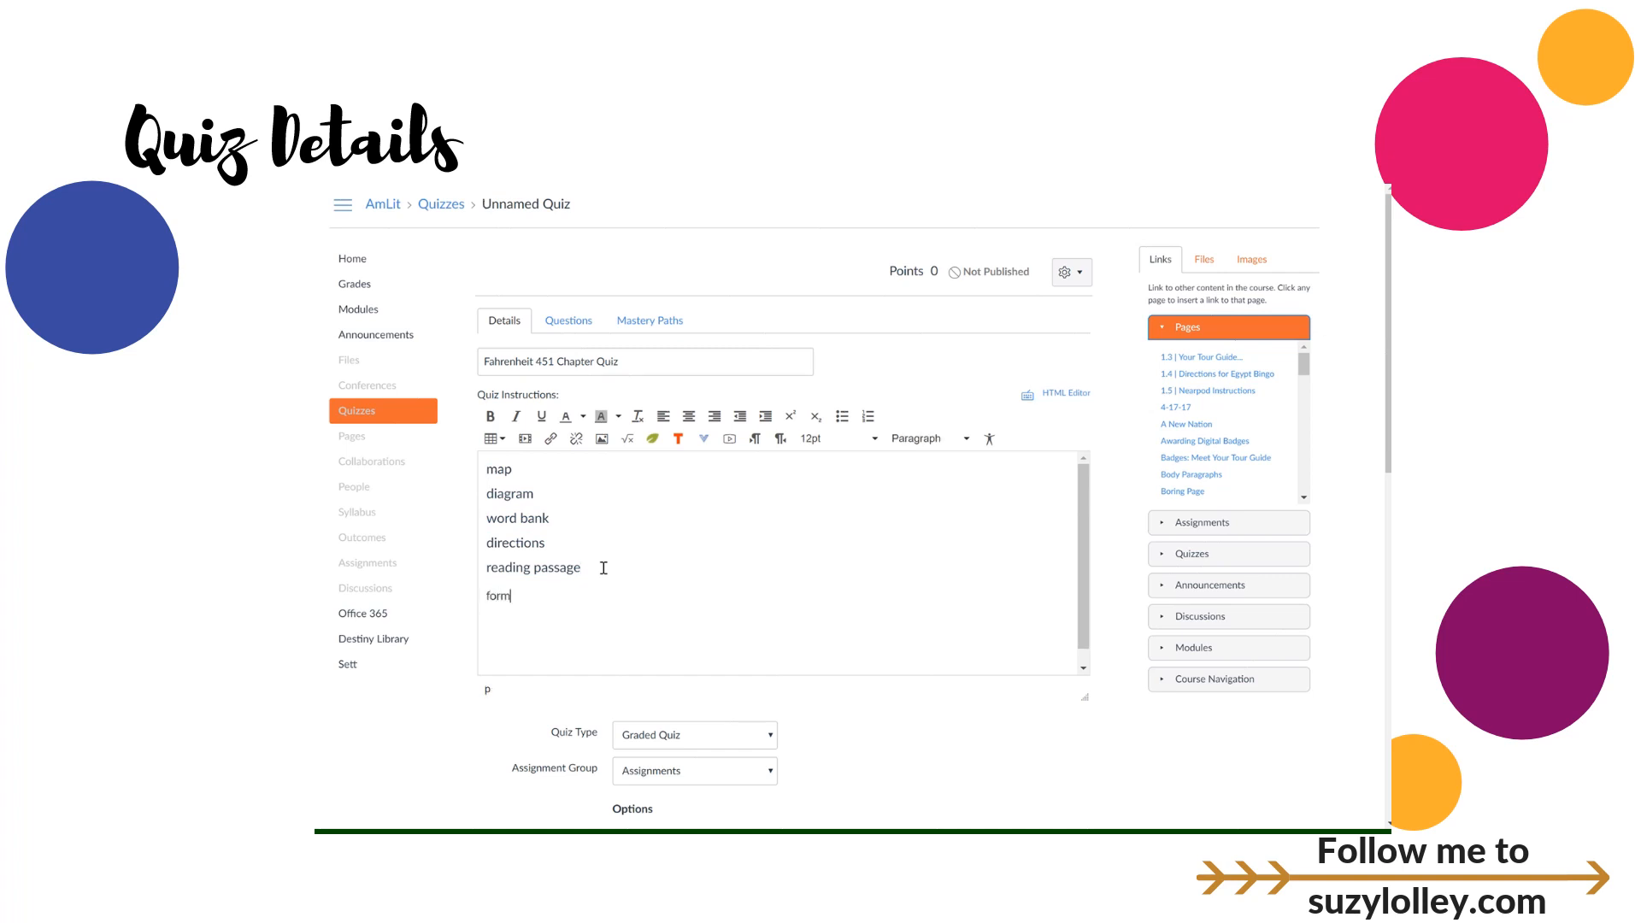
type("ula sheet")
scroll(848, 694, "down", 2)
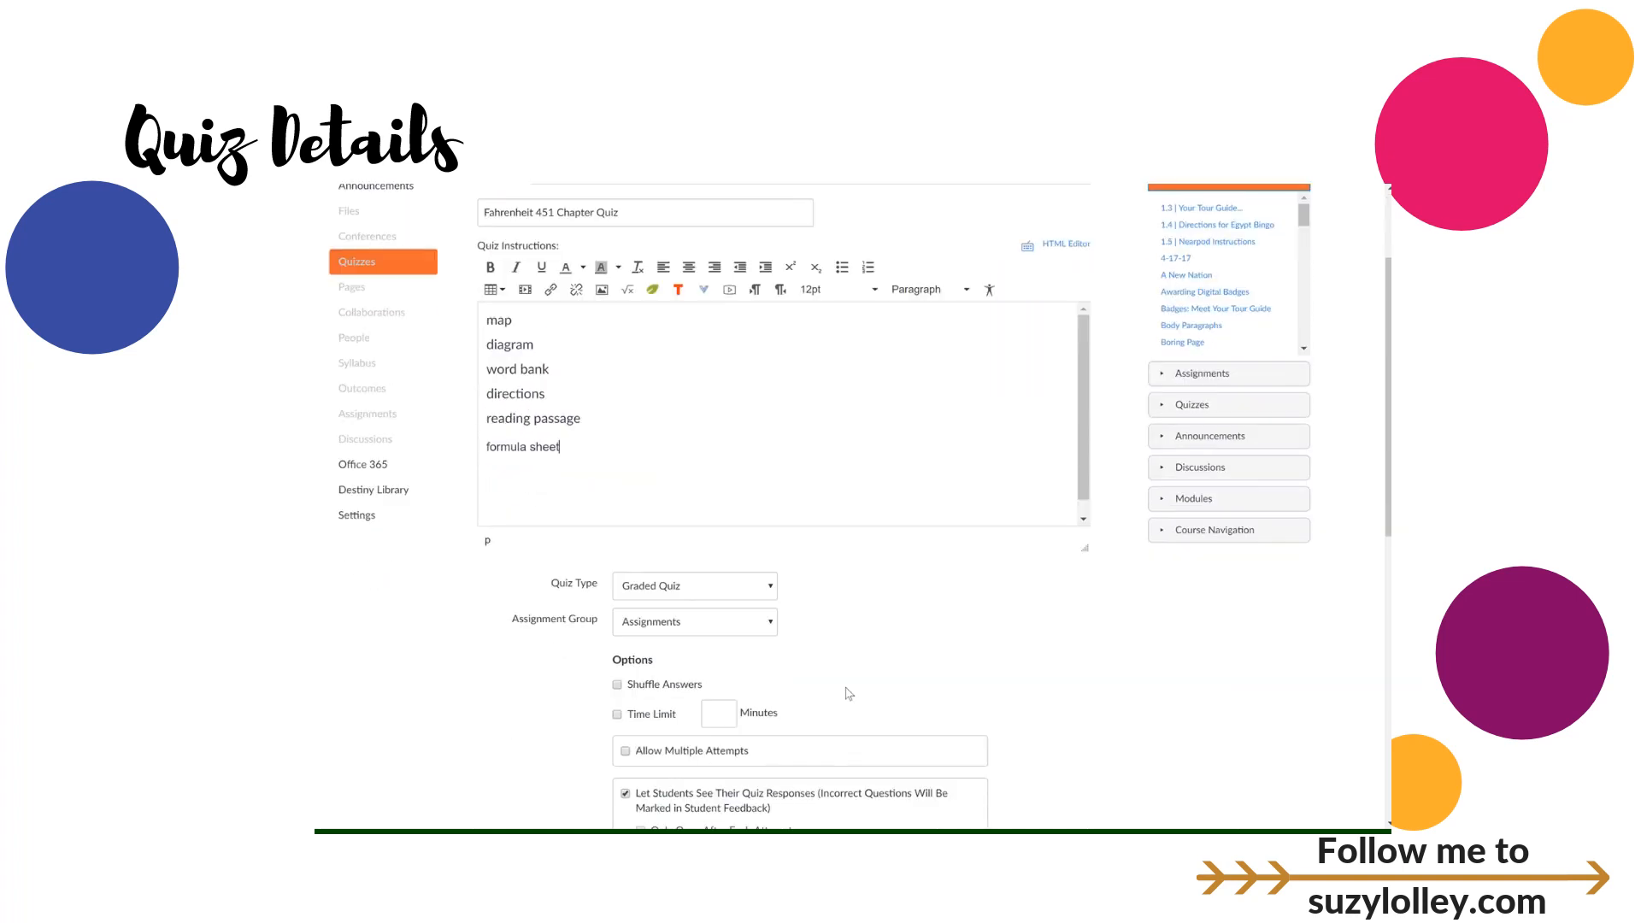
scroll(849, 694, "down", 2)
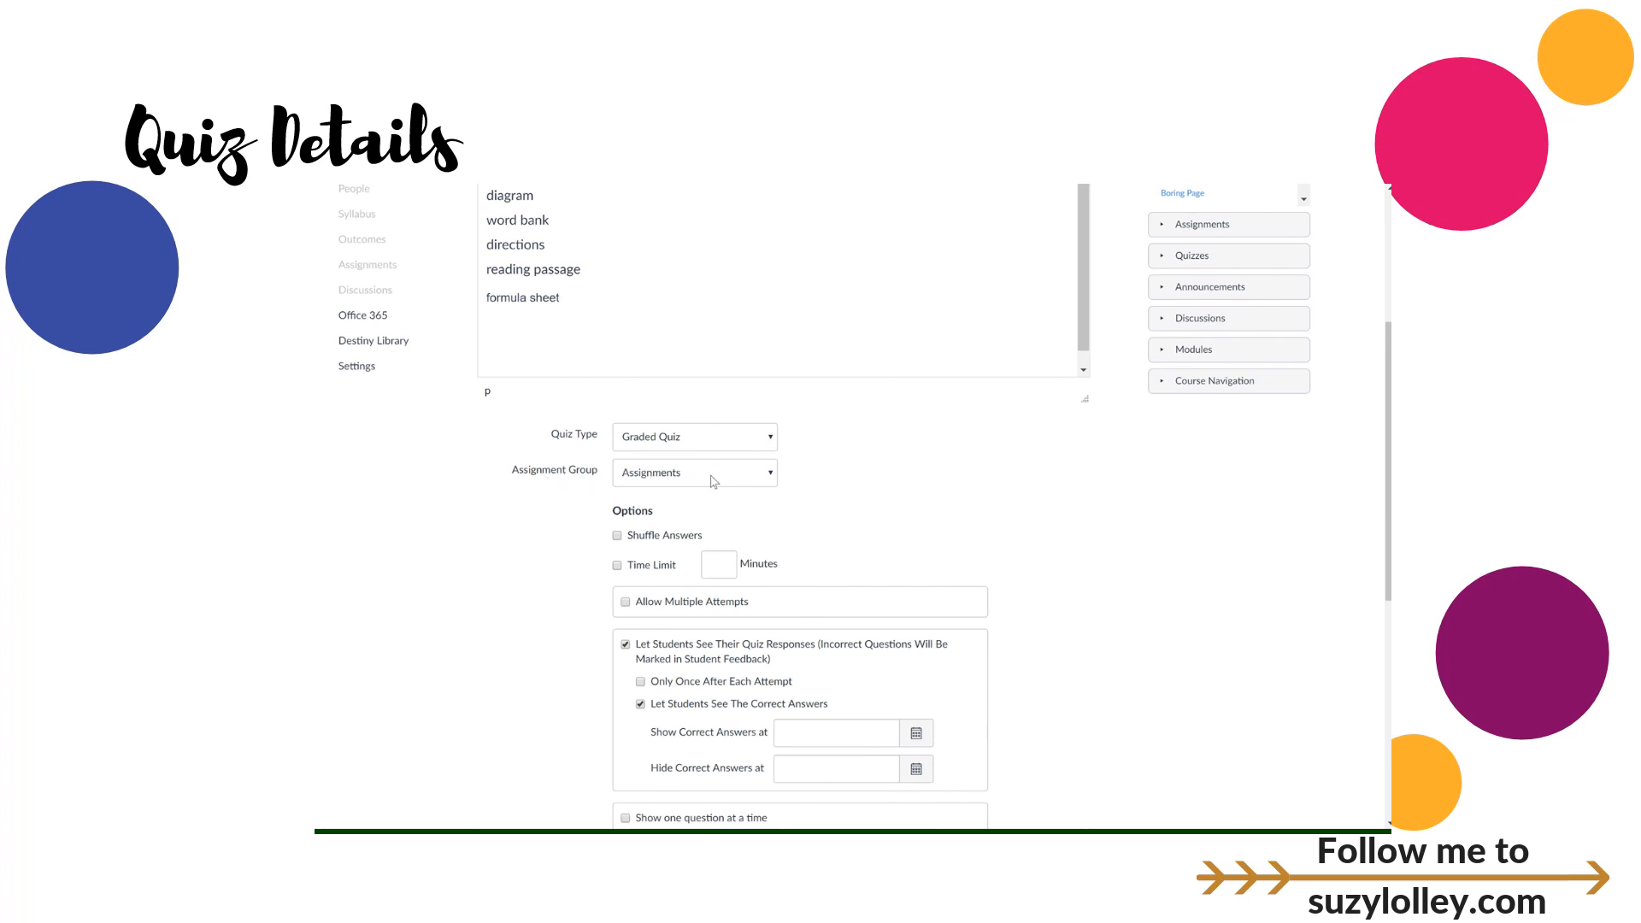
Step: Change the quiz's assignment group from Test/Project to CW/HW
left_click(715, 477)
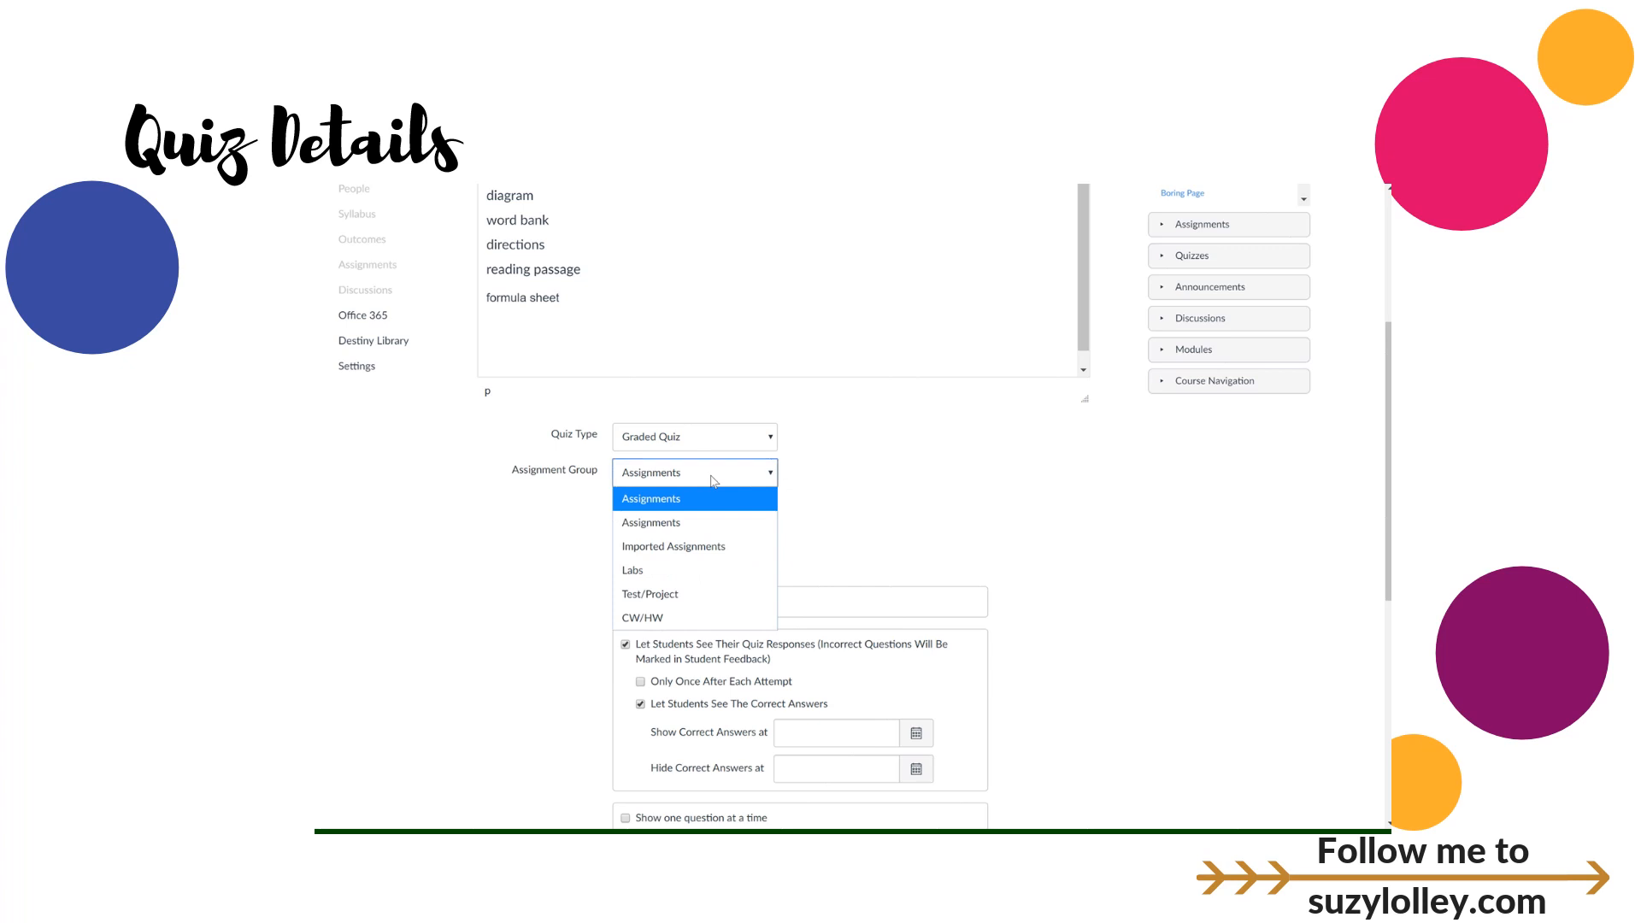
left_click(667, 591)
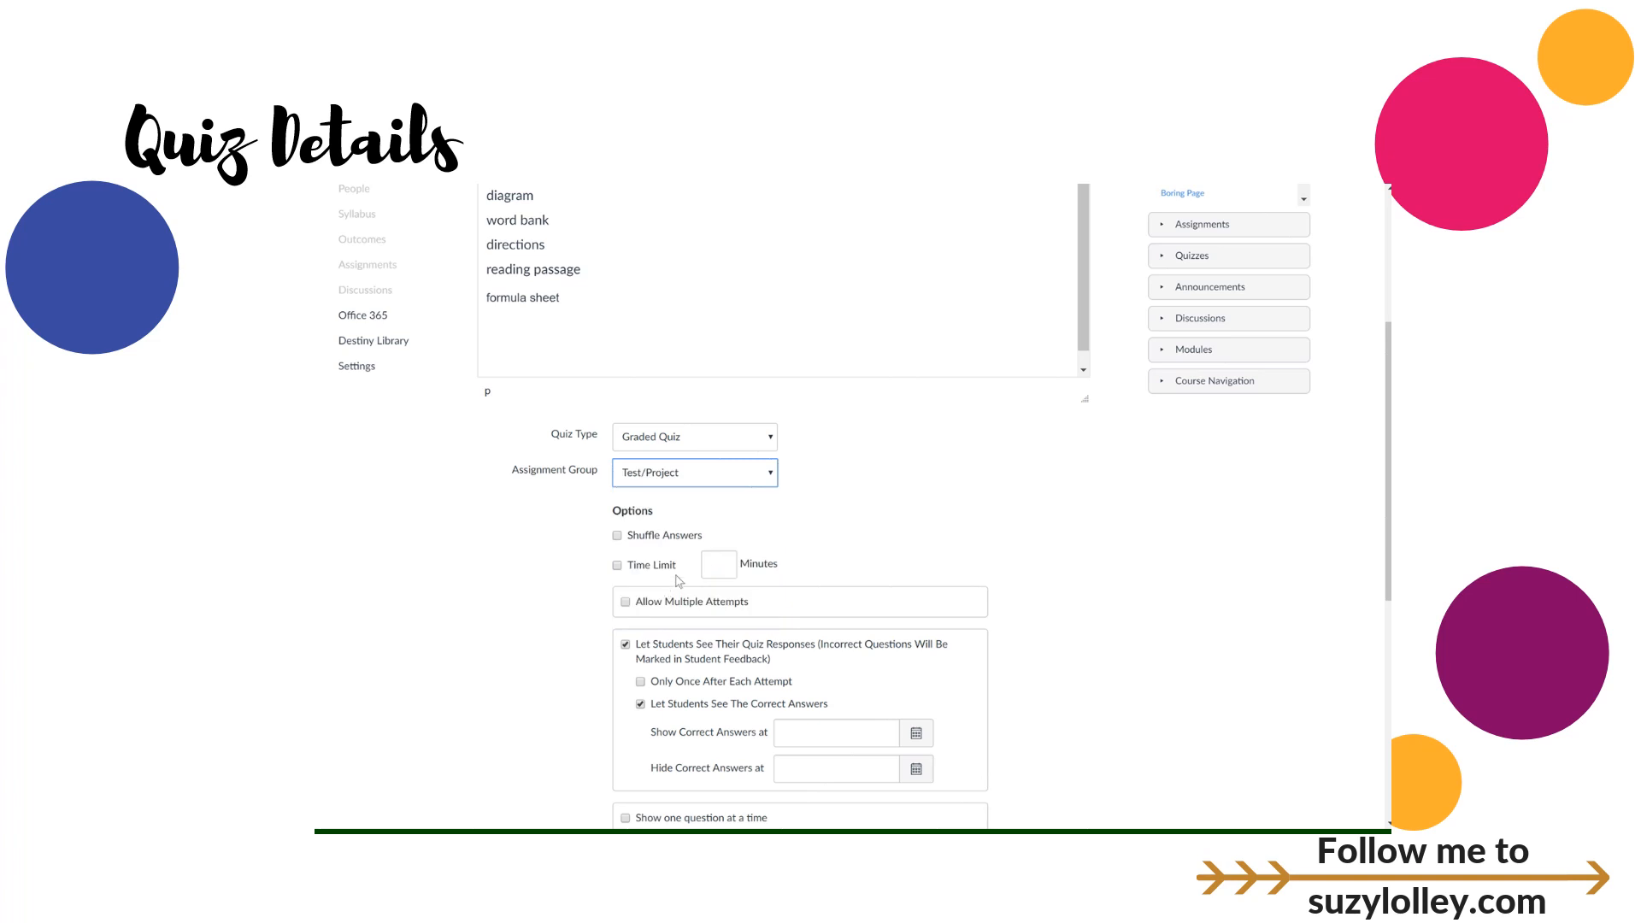
left_click(765, 475)
left_click(706, 616)
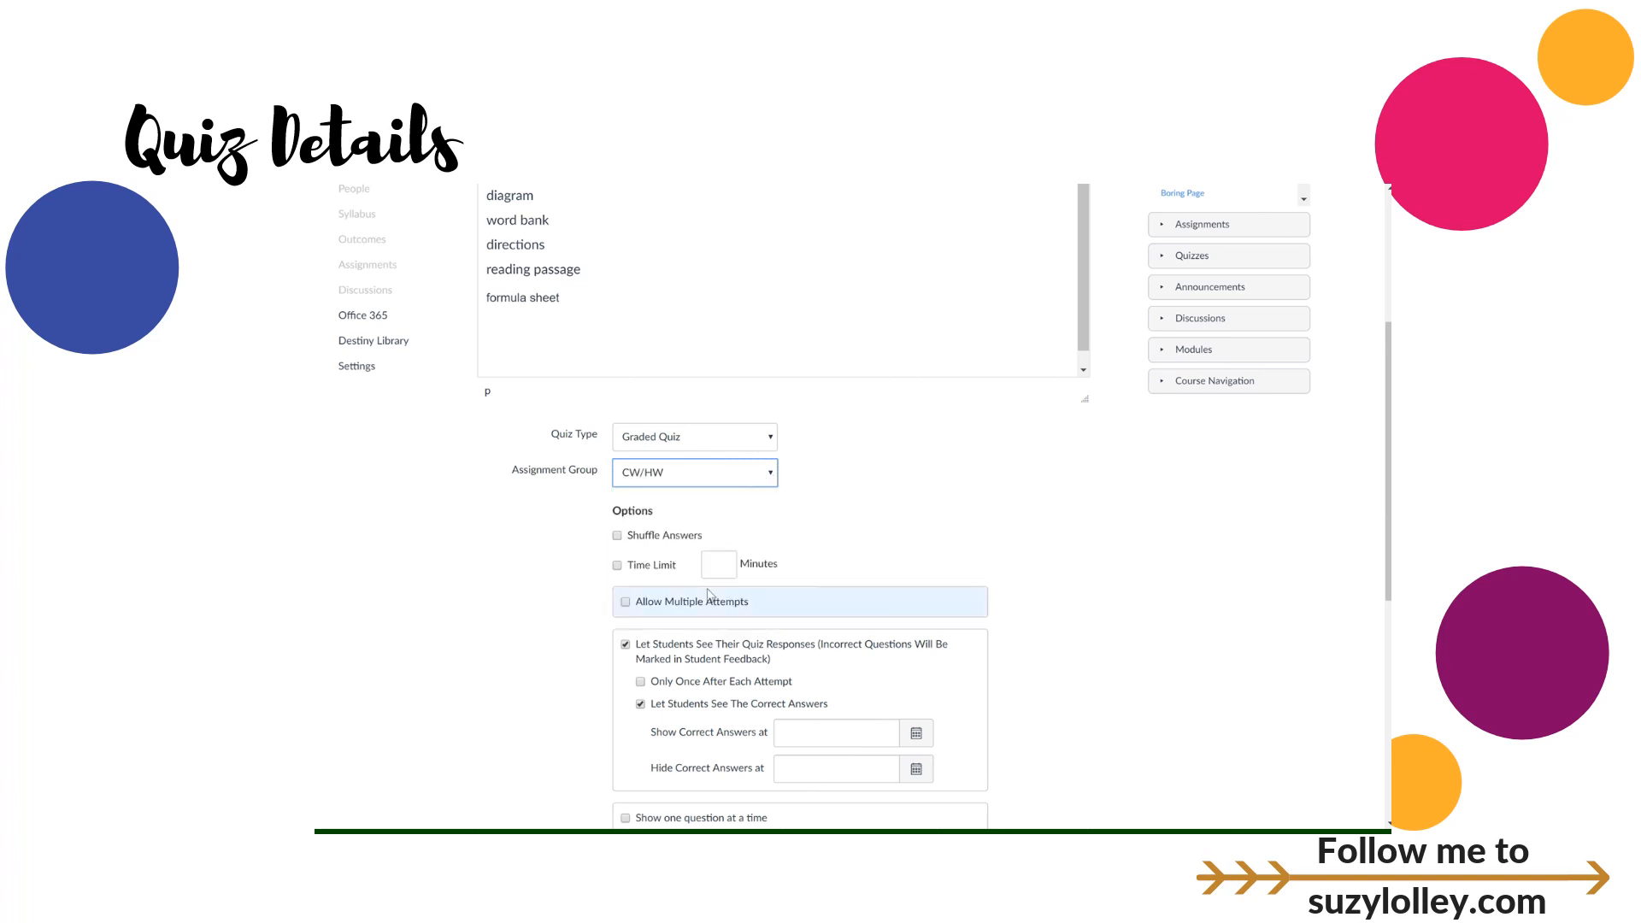
scroll(822, 483, "up", 1)
scroll(822, 482, "up", 2)
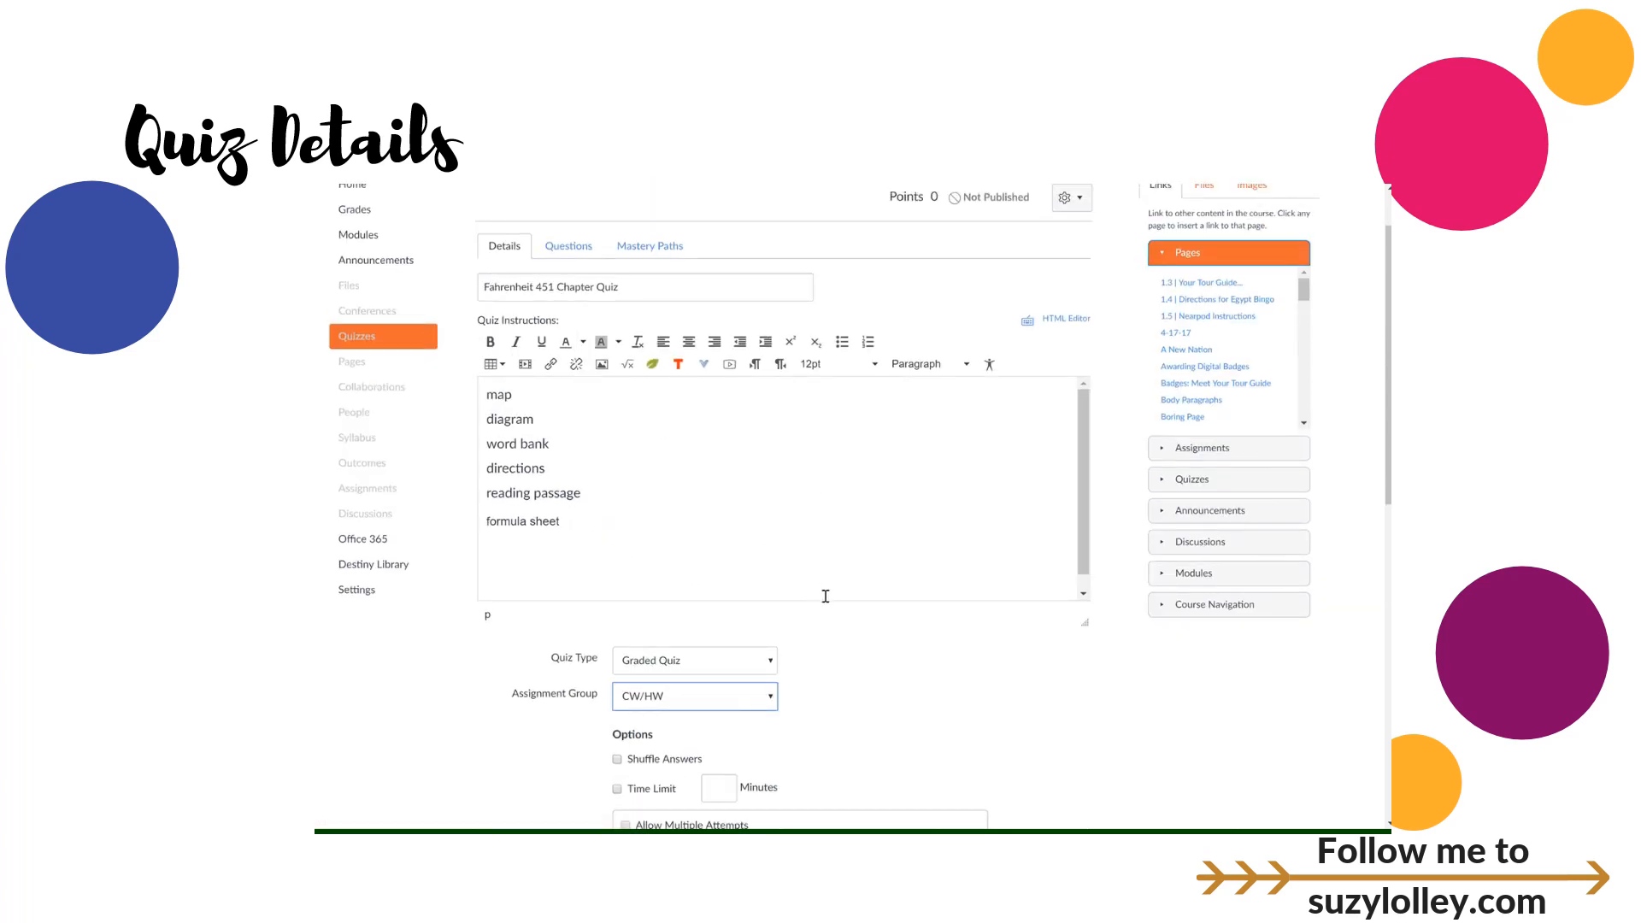
scroll(859, 603, "down", 1)
scroll(863, 604, "down", 3)
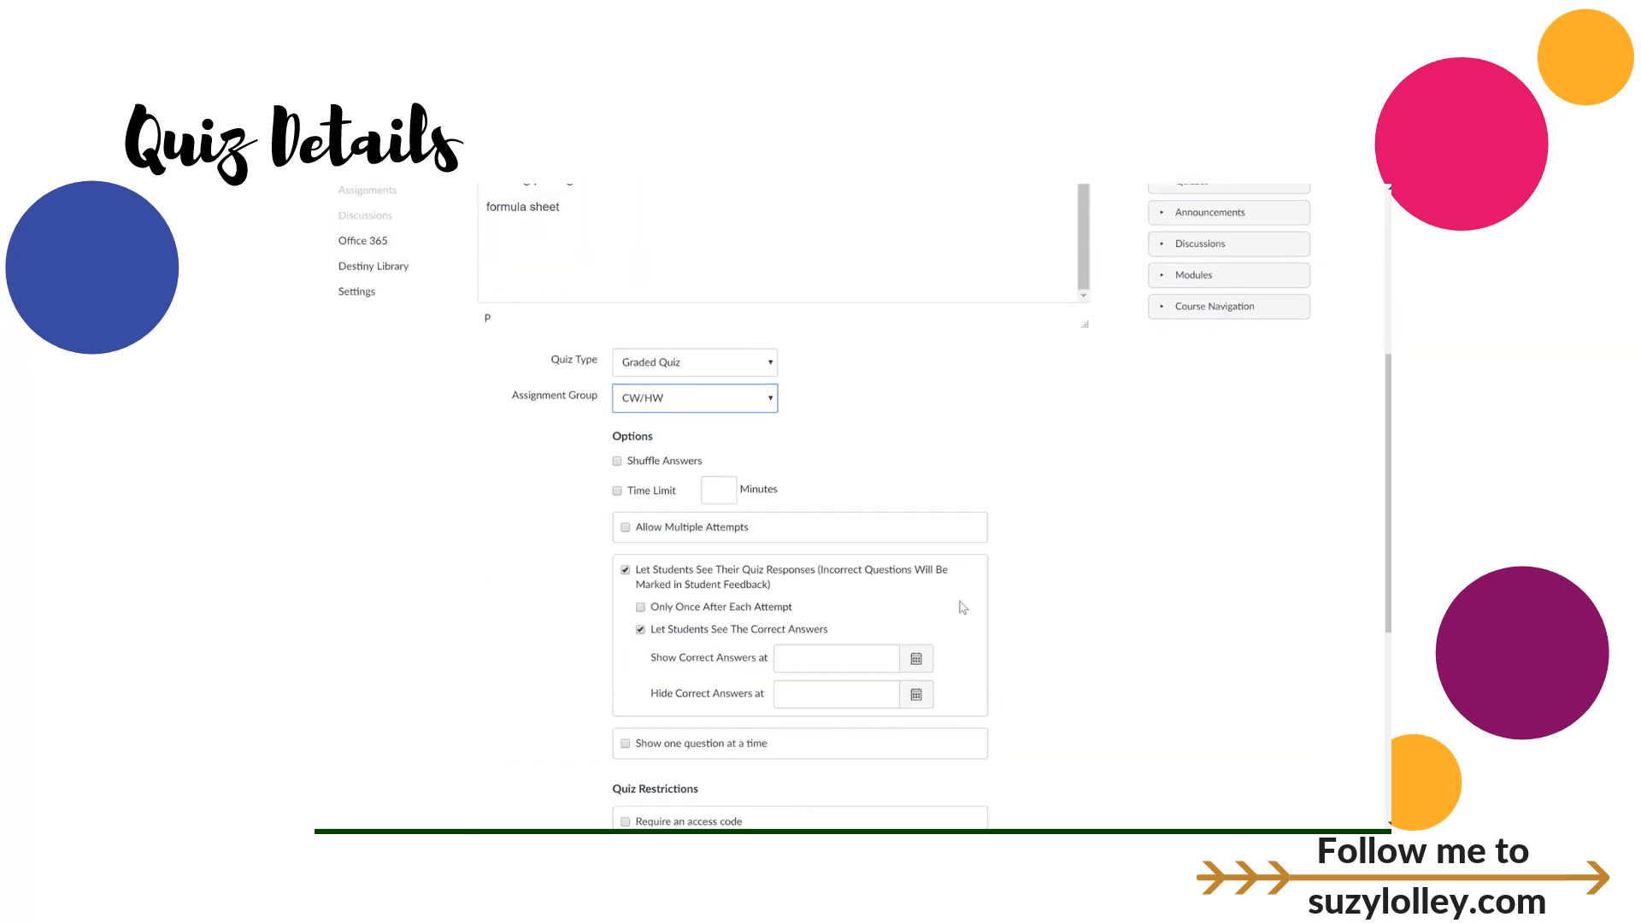
scroll(991, 594, "down", 2)
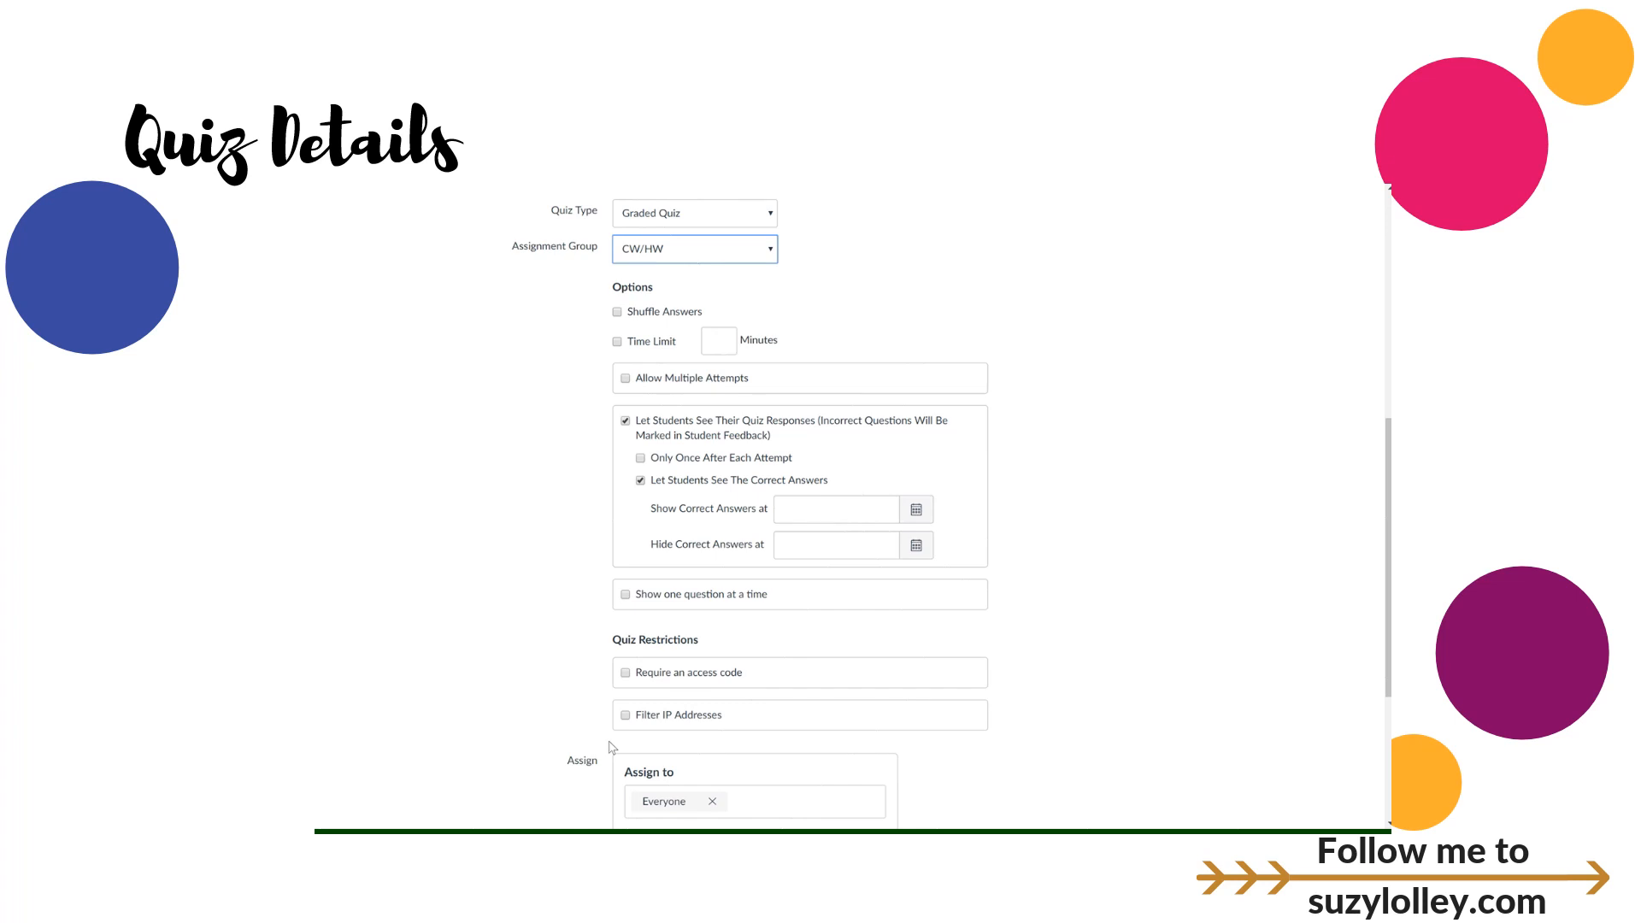
Step: Enable Shuffle Answers and set a Time Limit of 15 minutes
left_click(617, 312)
left_click(617, 342)
left_click(703, 345)
type("15")
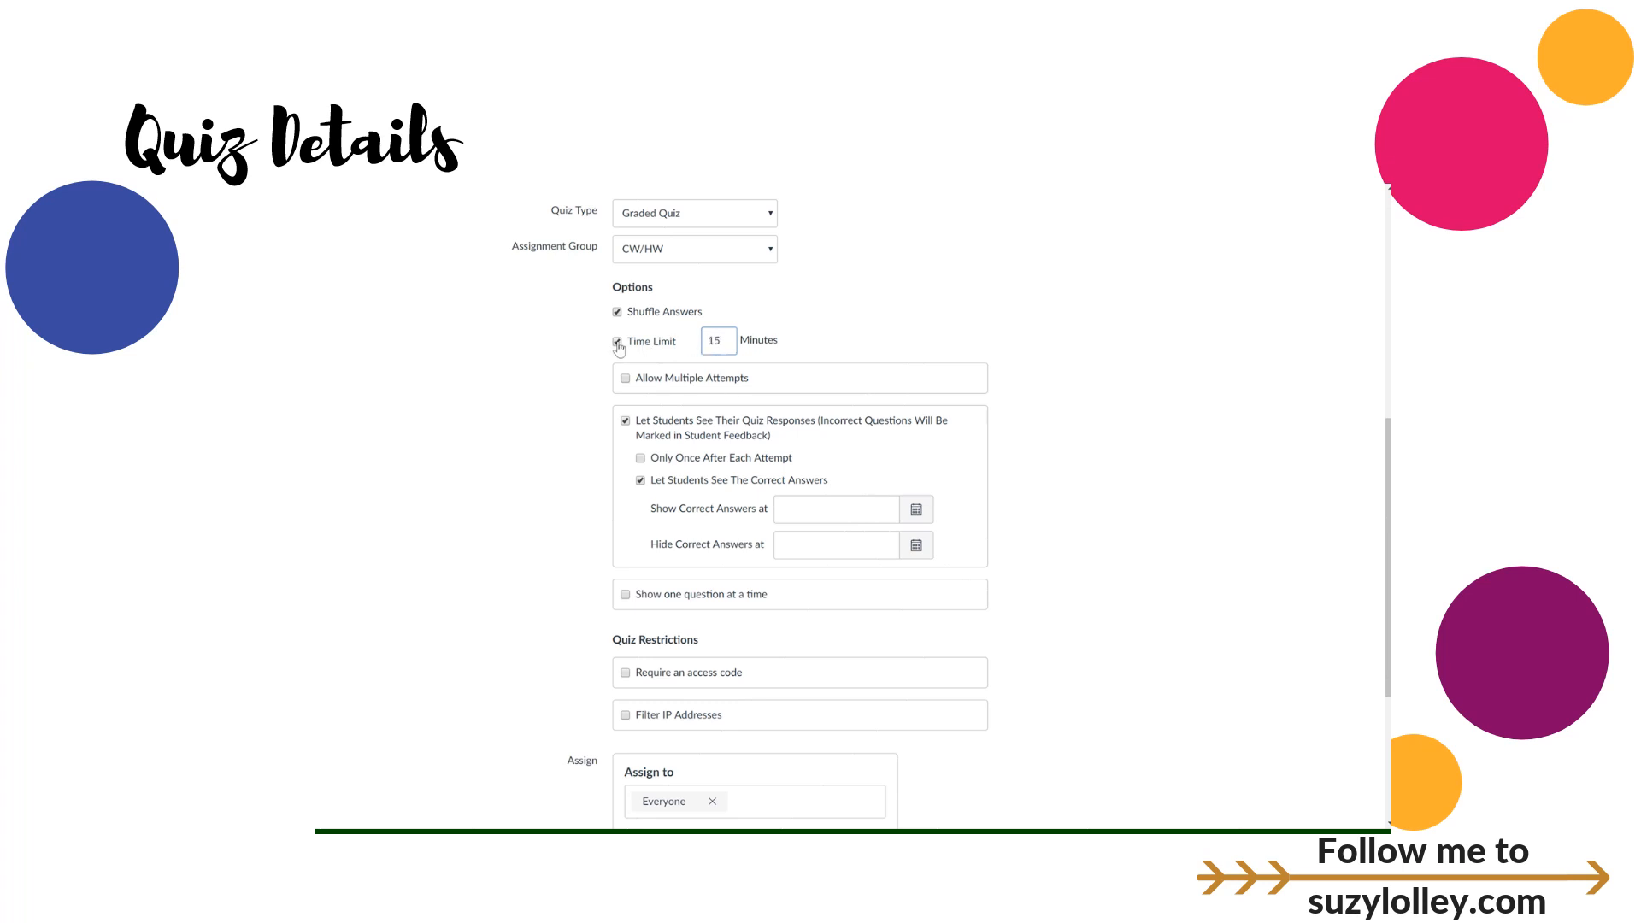
scroll(753, 333, "down", 1)
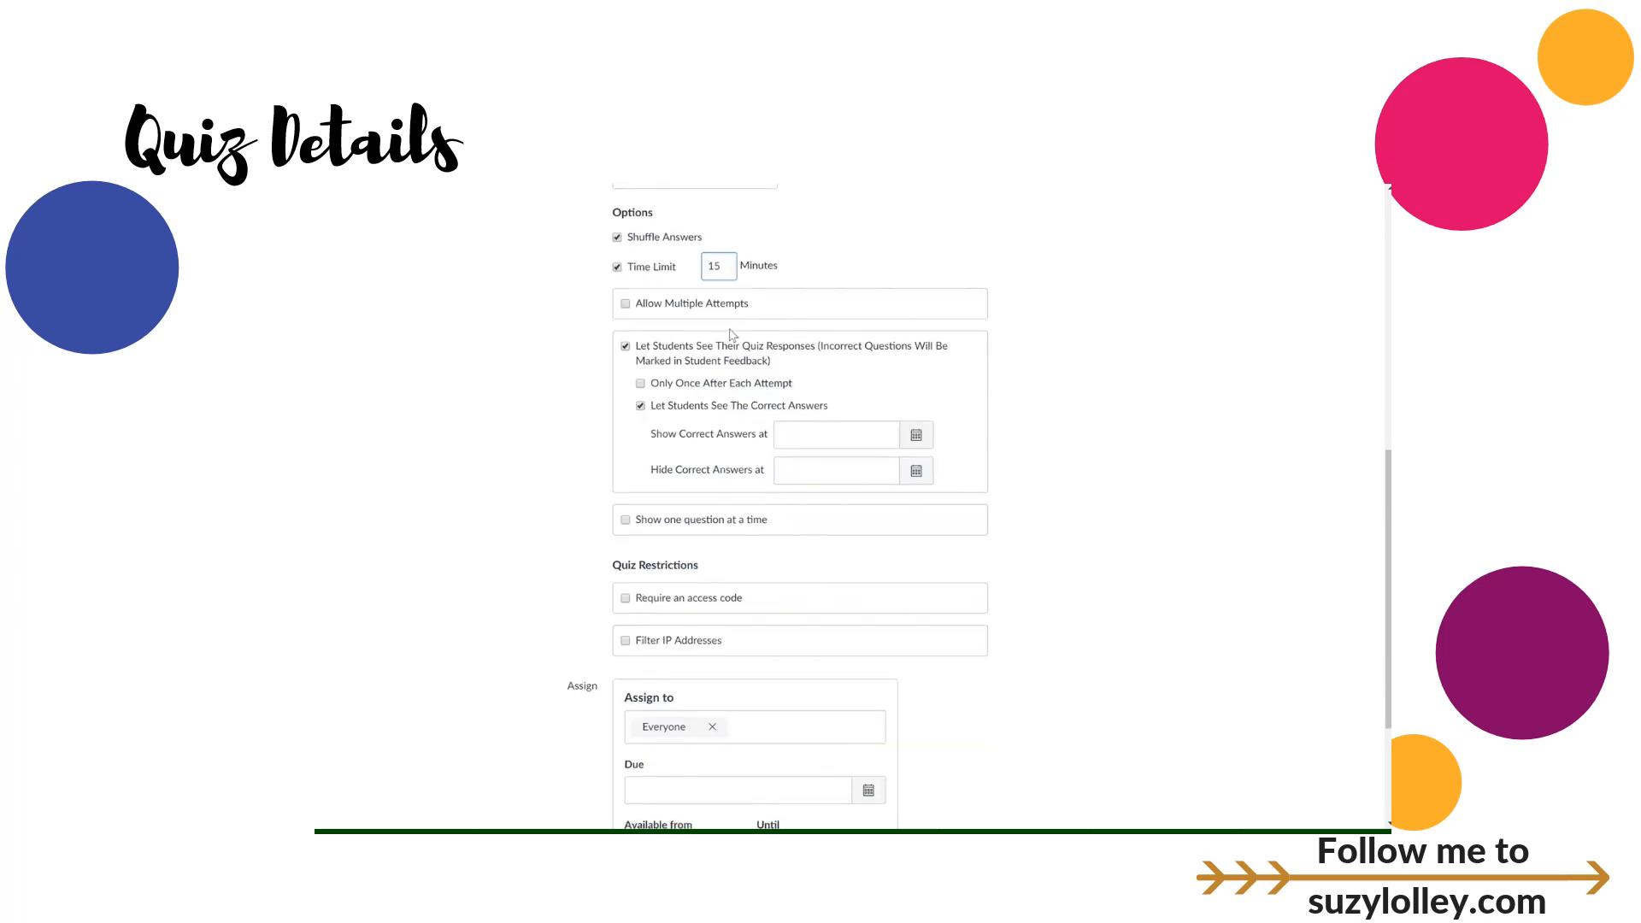
Step: Allow multiple attempts, limit them to 2, and keep the Highest score
left_click(626, 305)
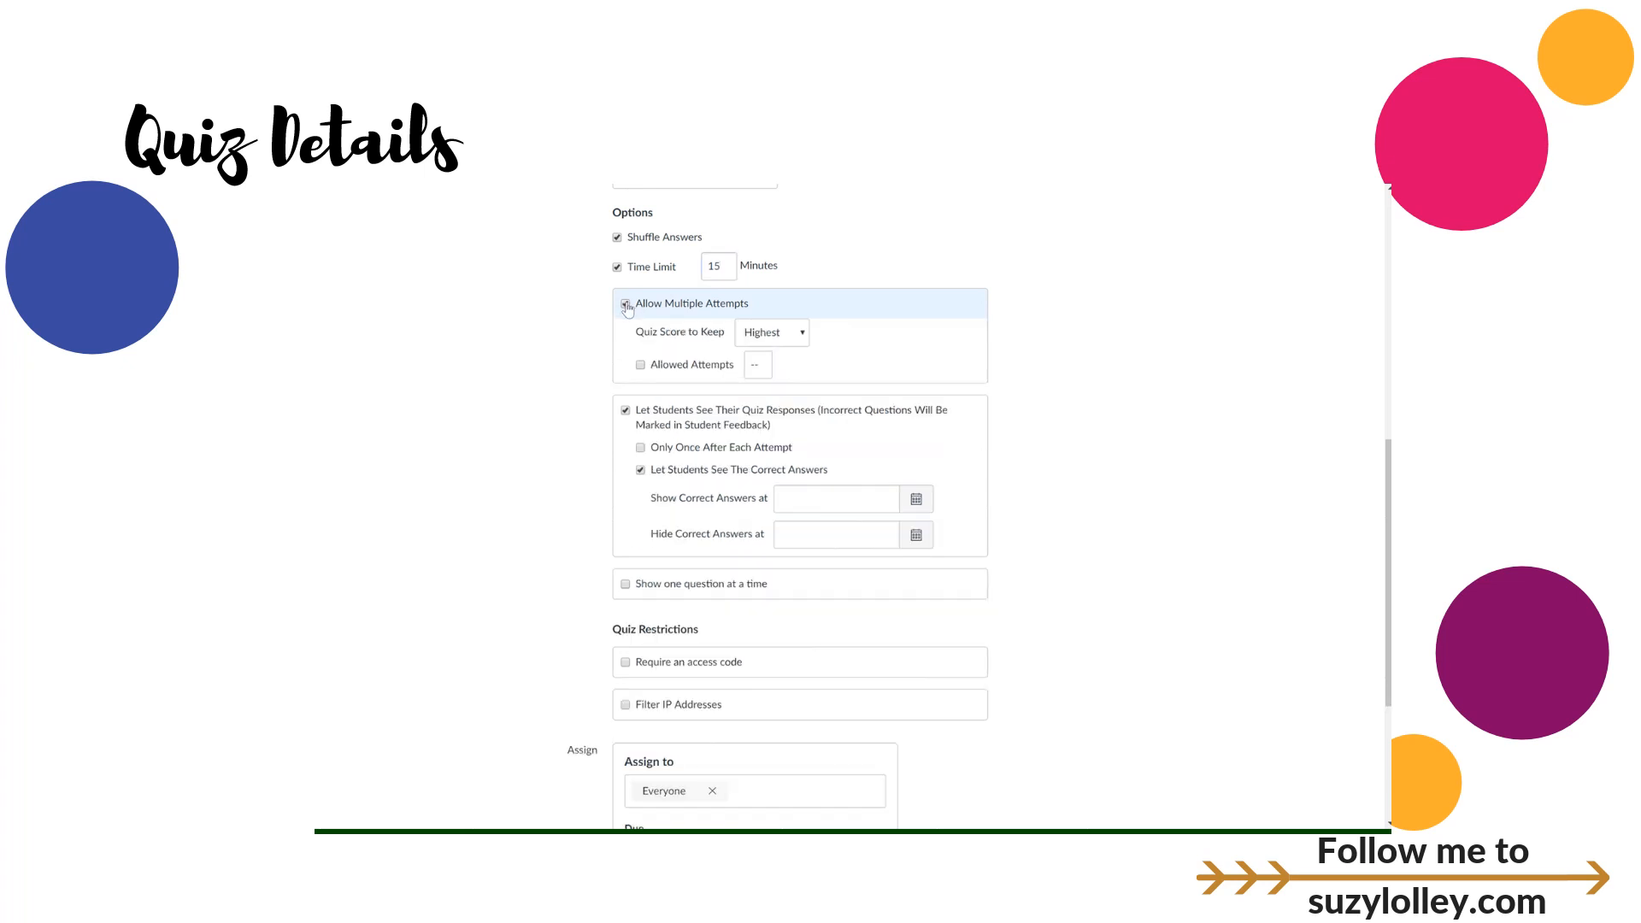
left_click(766, 364)
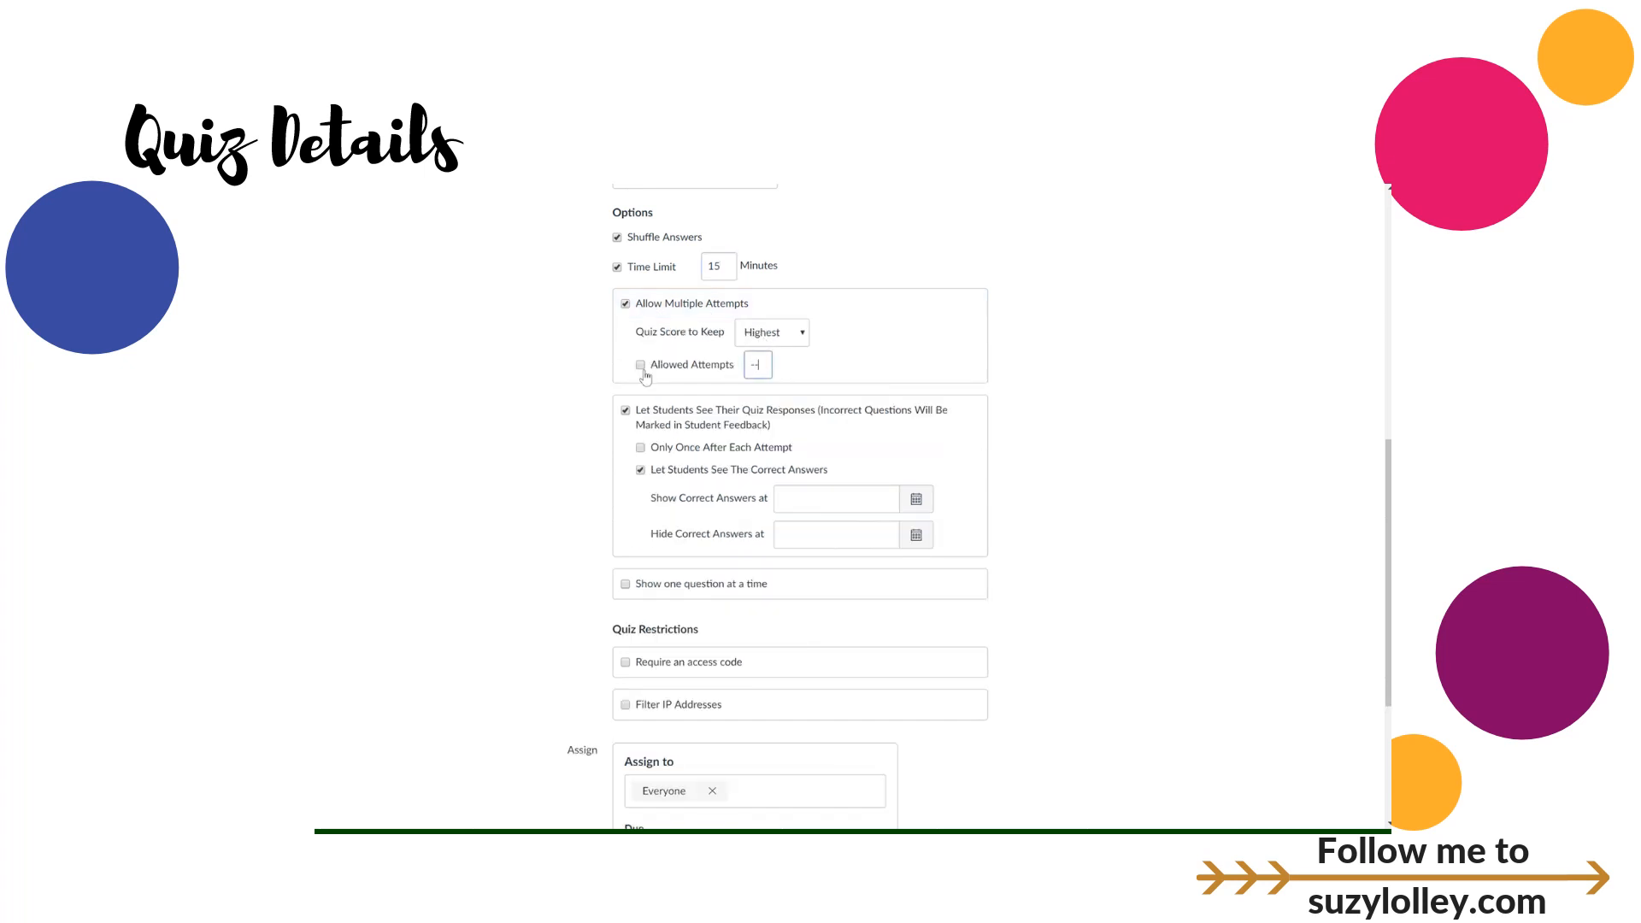
left_click(641, 368)
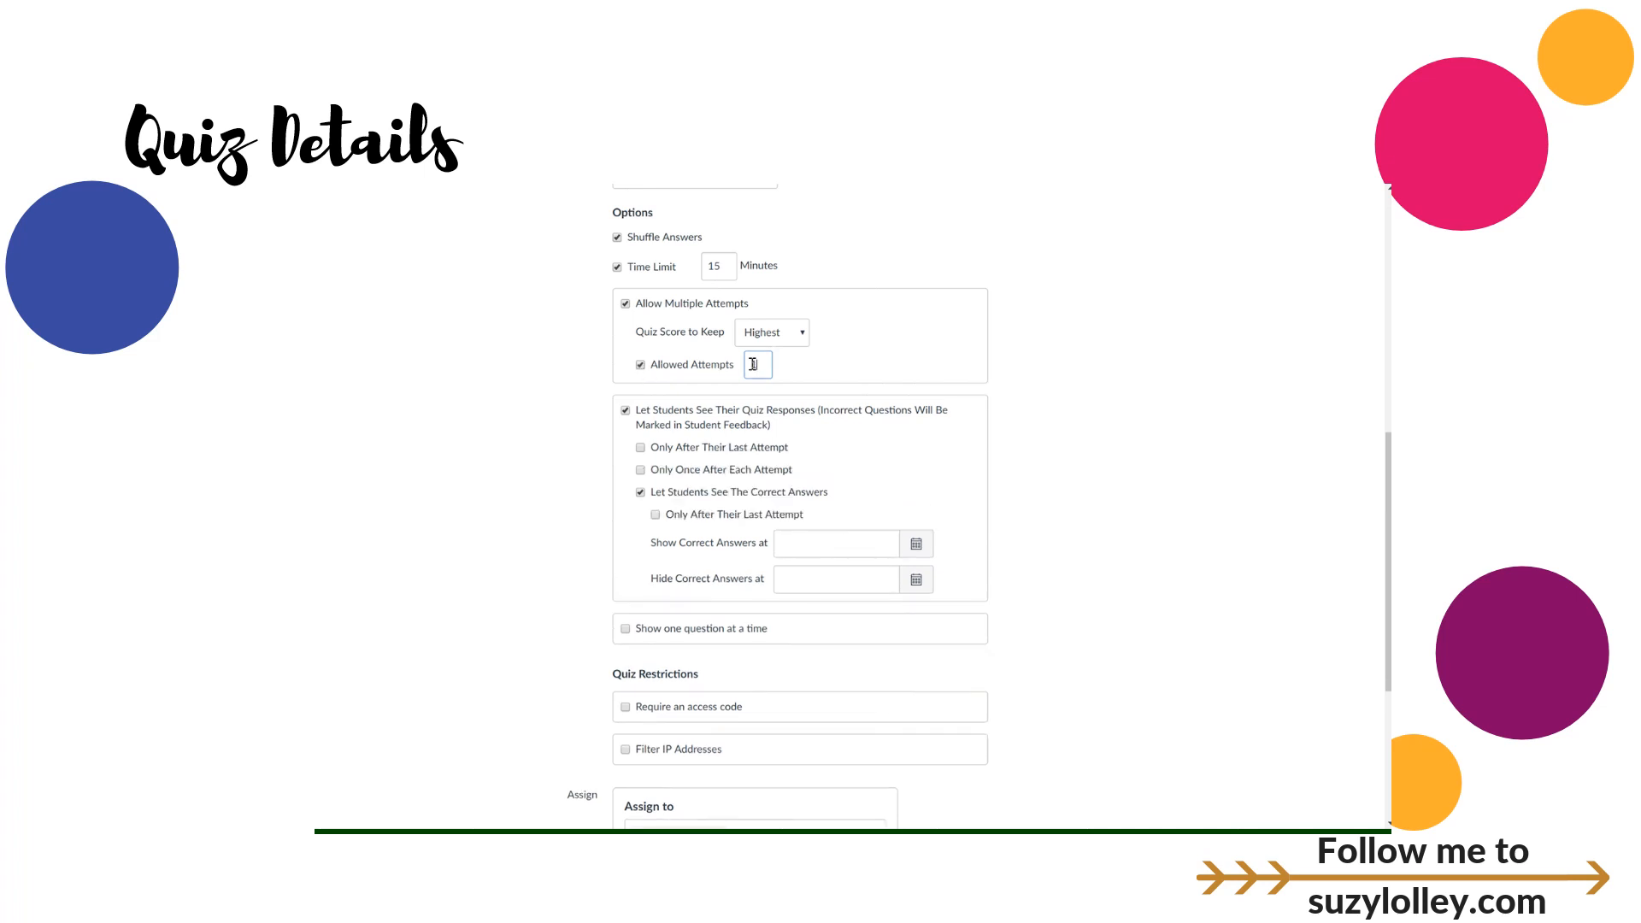
left_click(641, 367)
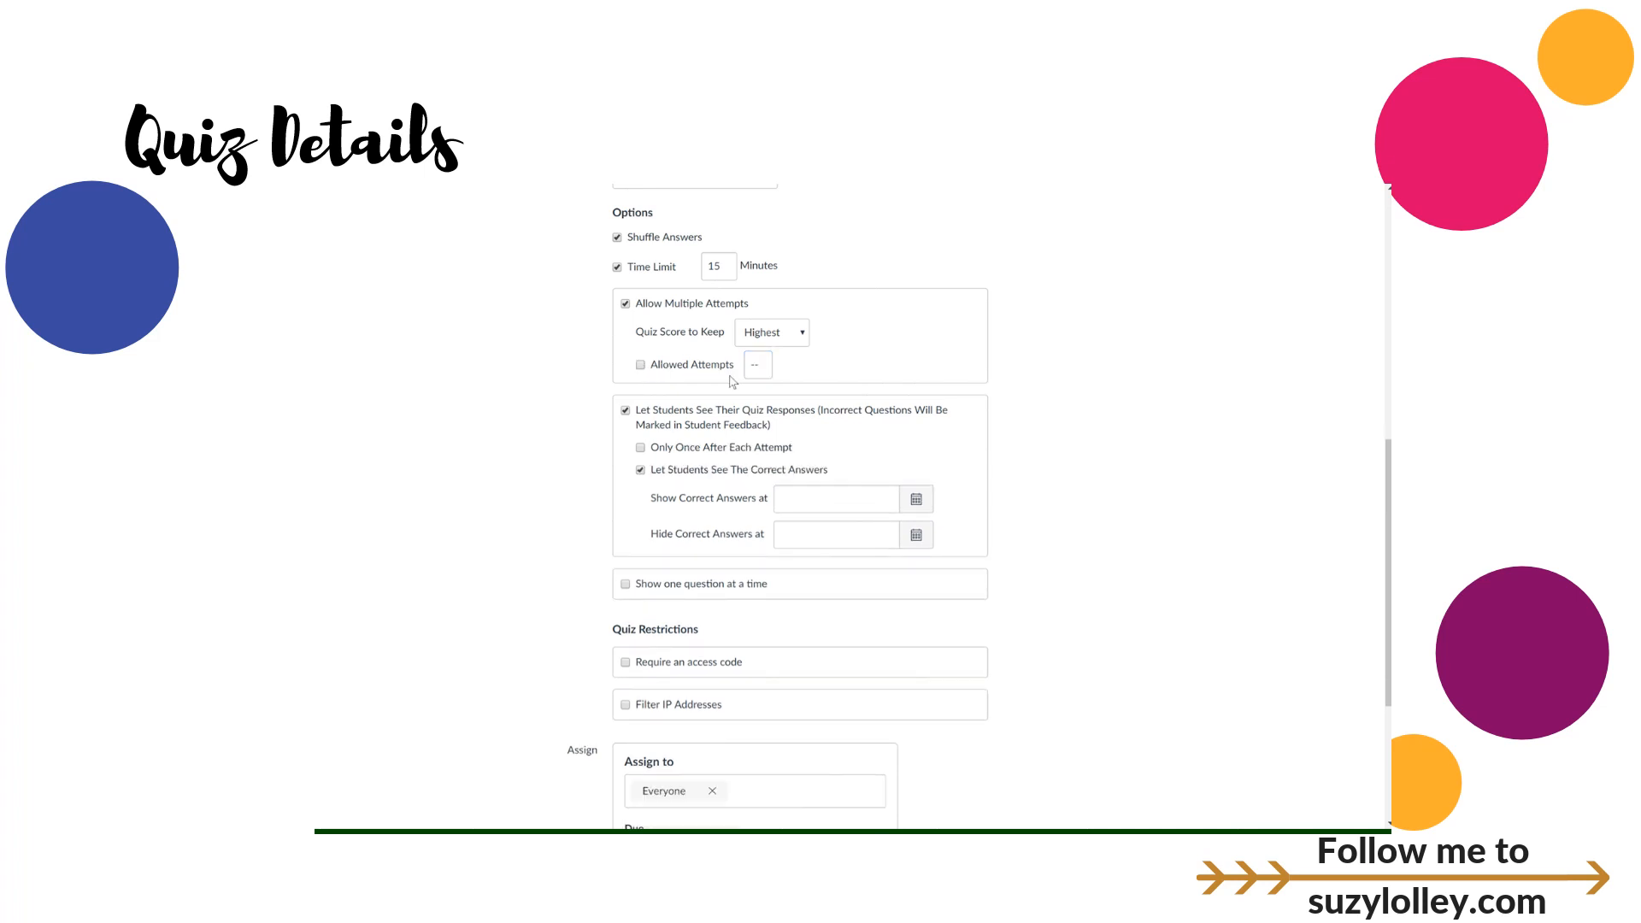
left_click(642, 365)
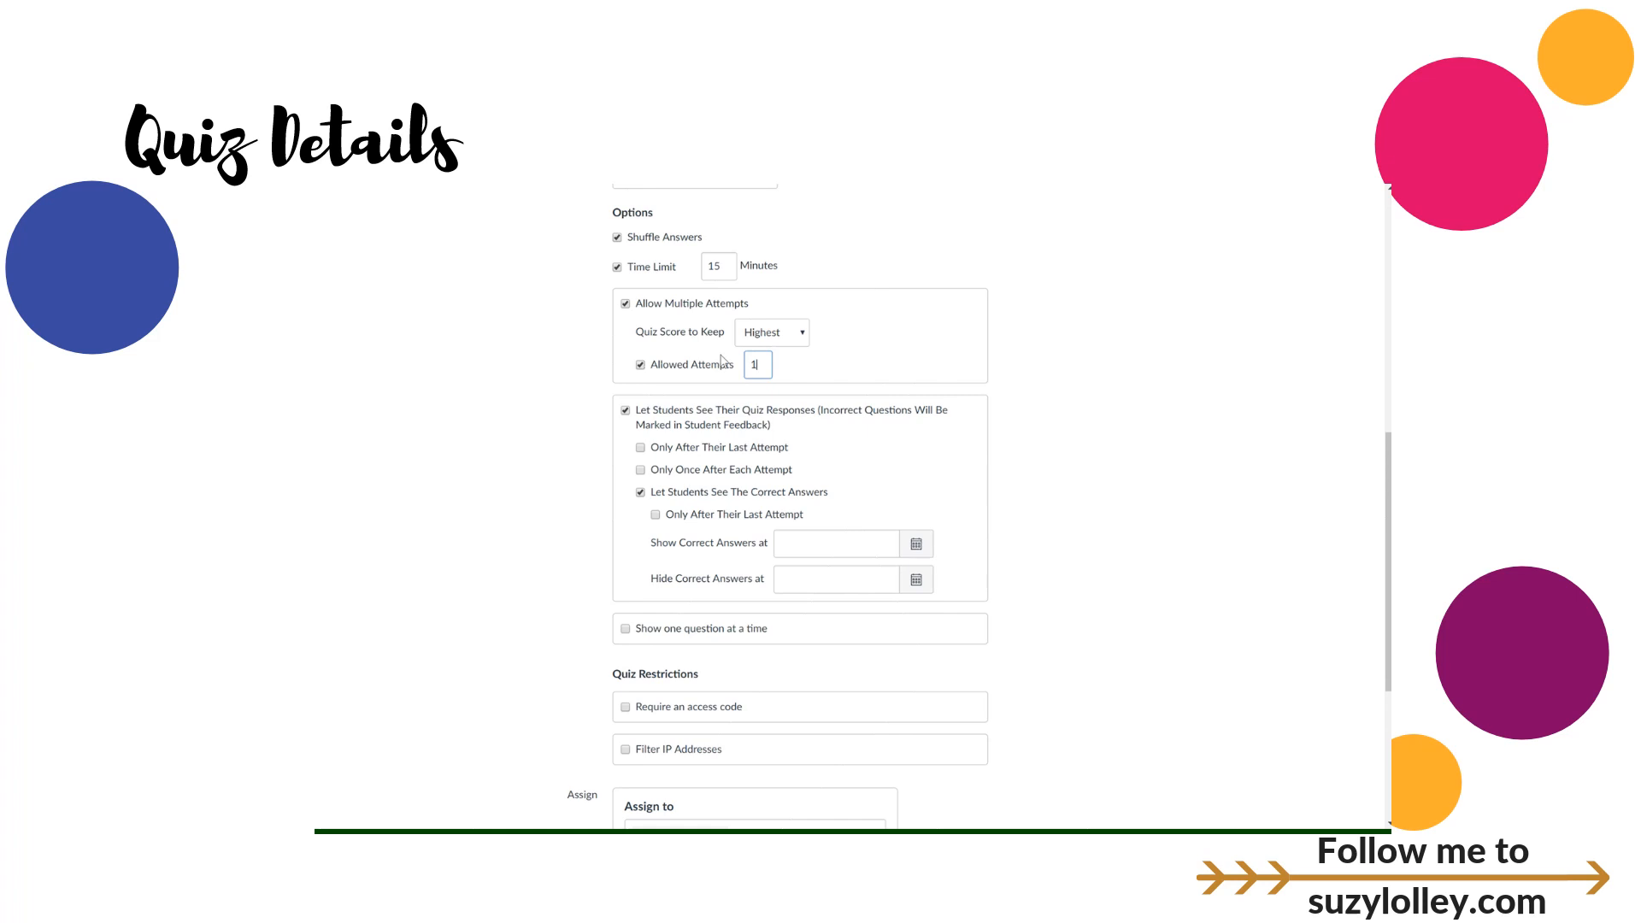
left_click(794, 338)
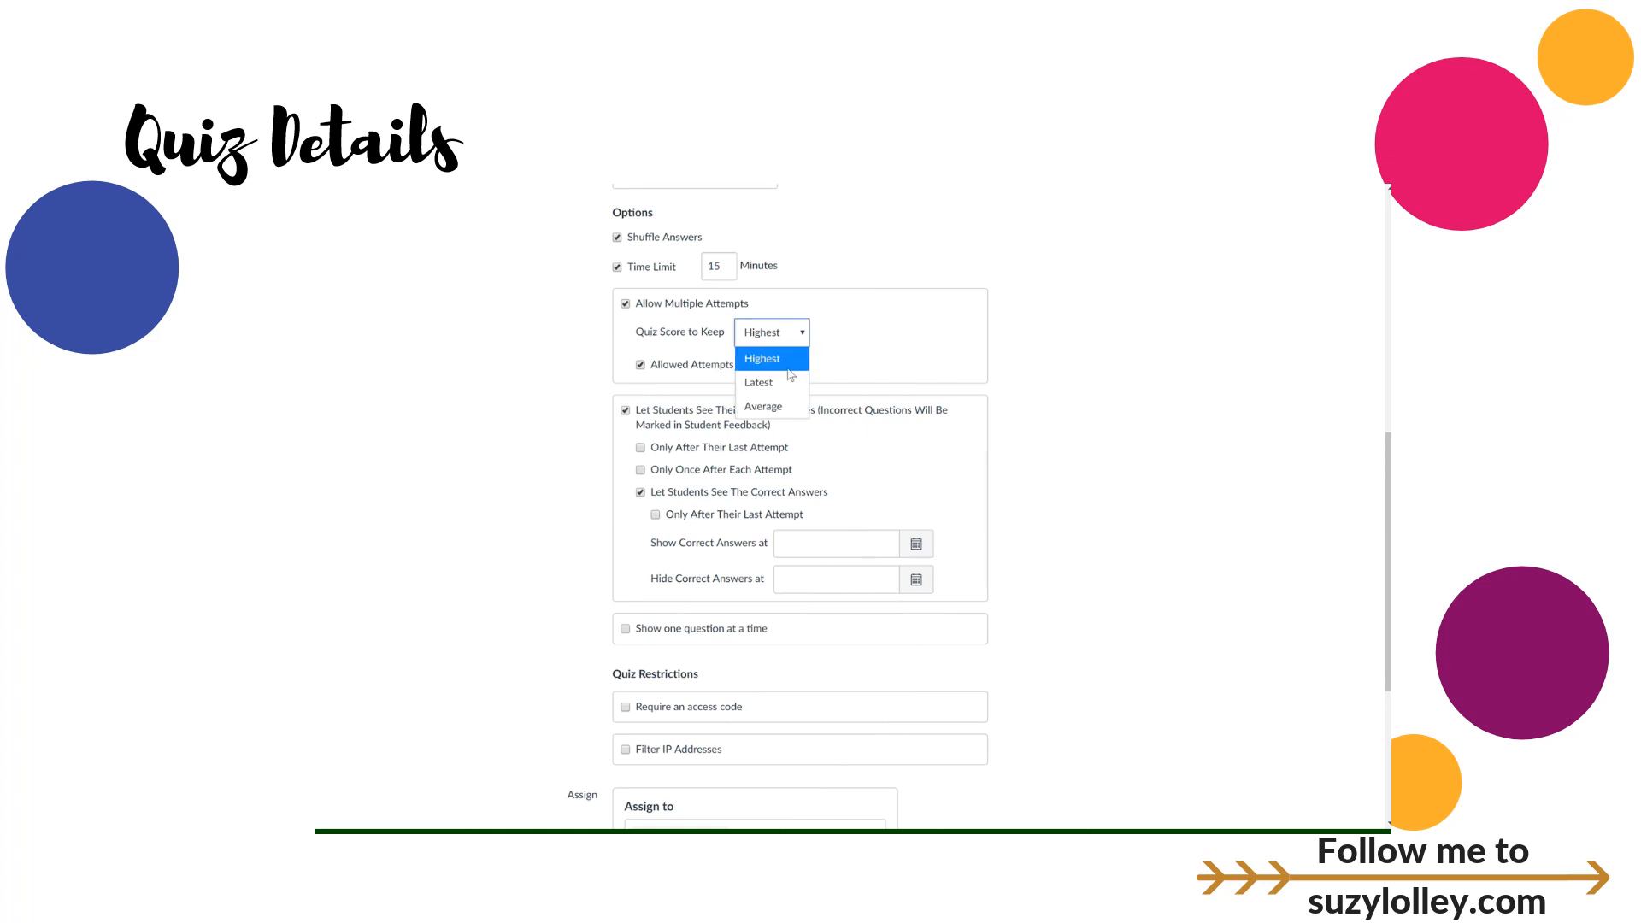
left_click(587, 392)
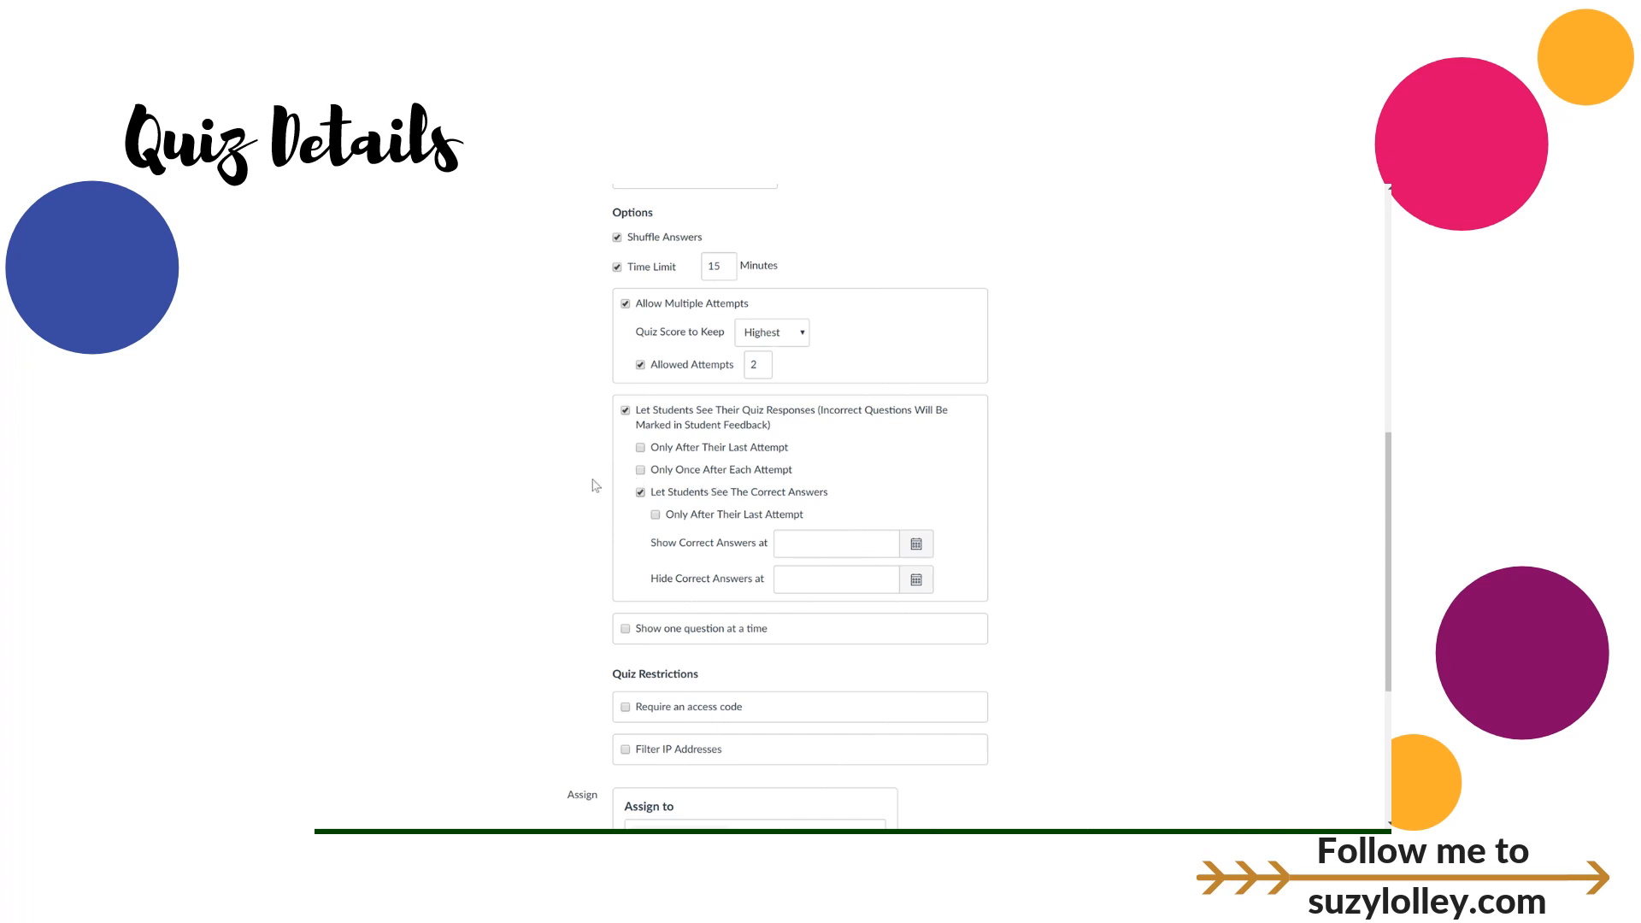
left_click(625, 304)
left_click(625, 304)
Step: Set 'Show Correct Answers at' to Nov 17, 2017 with no hide date
left_click(916, 547)
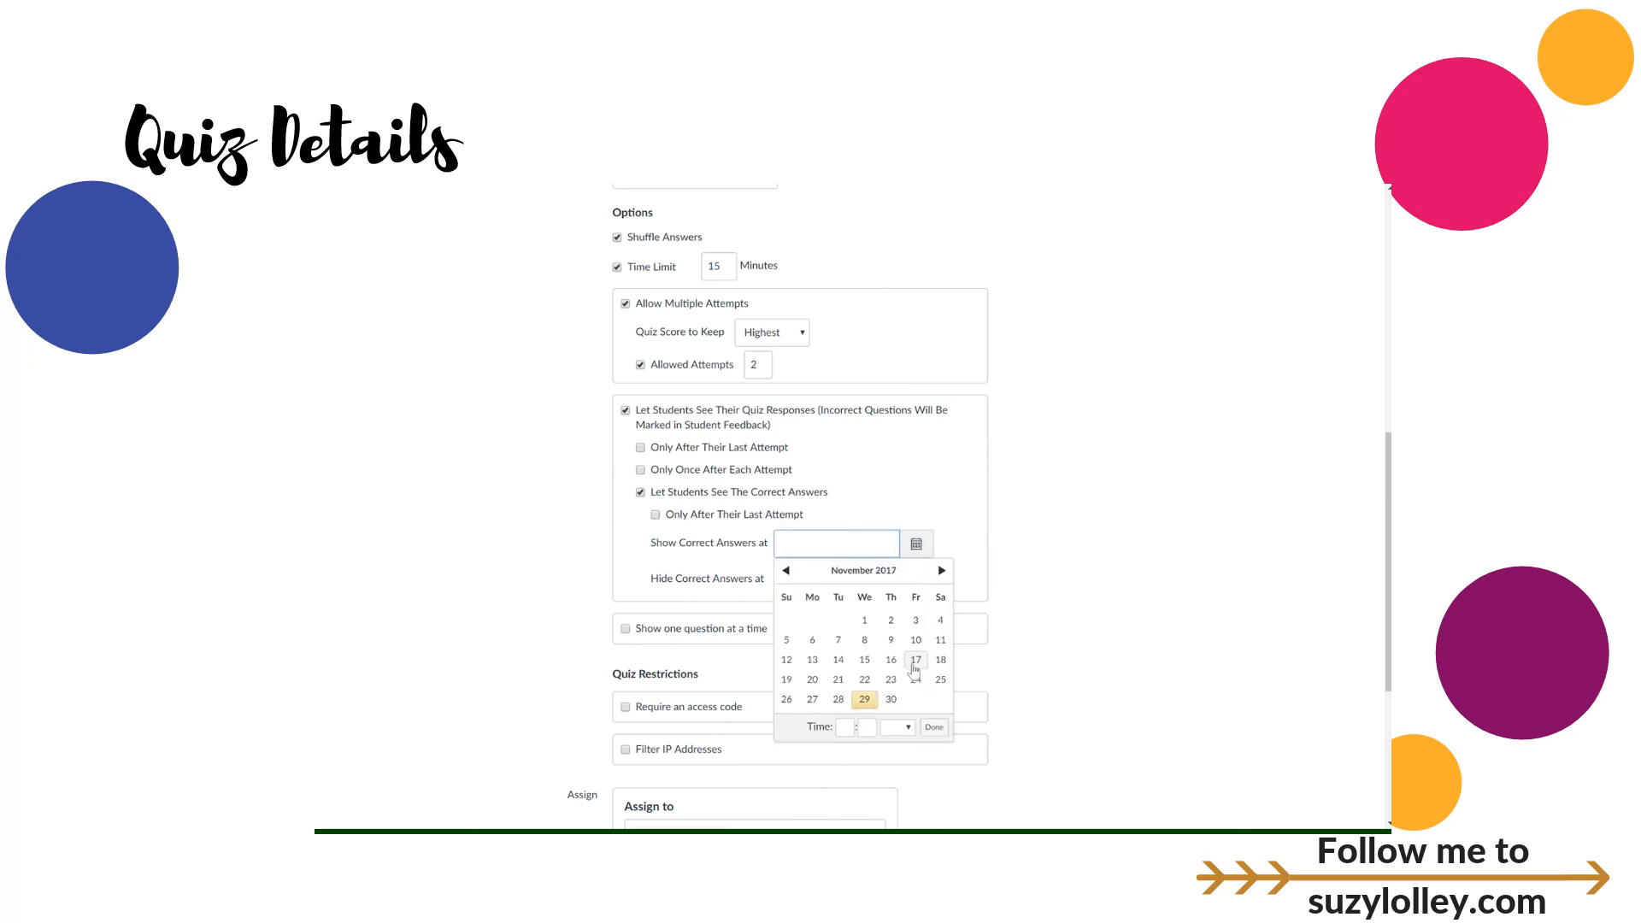
left_click(915, 659)
left_click(1026, 525)
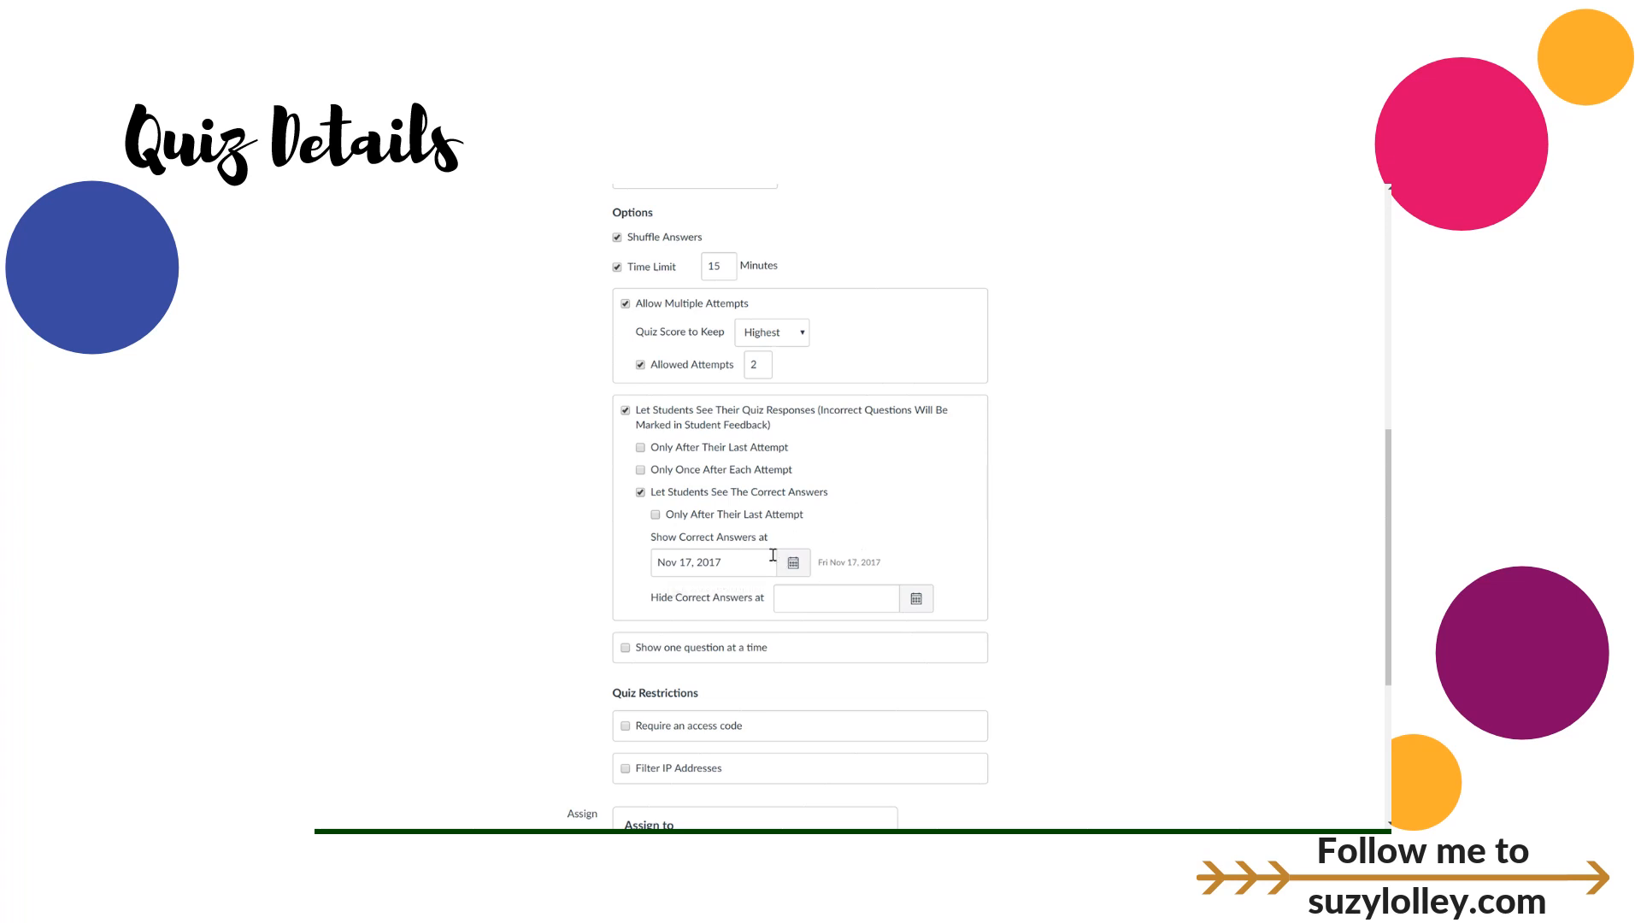
scroll(598, 556, "down", 3)
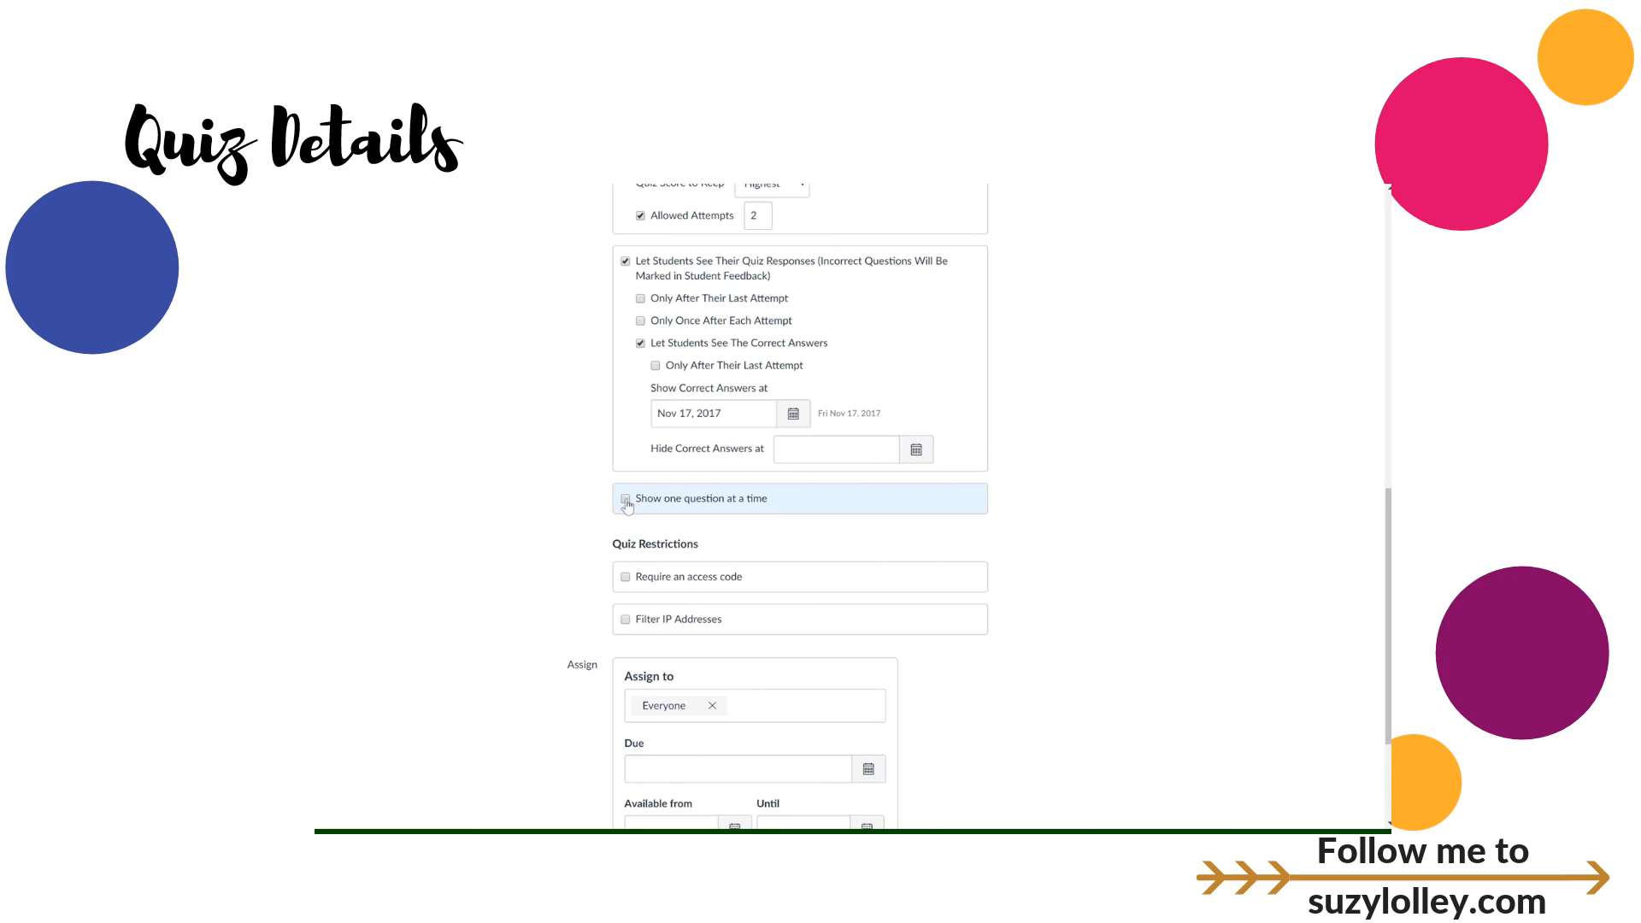
Step: Turn on 'Show one question at a time', leaving questions unlocked after answering
left_click(625, 500)
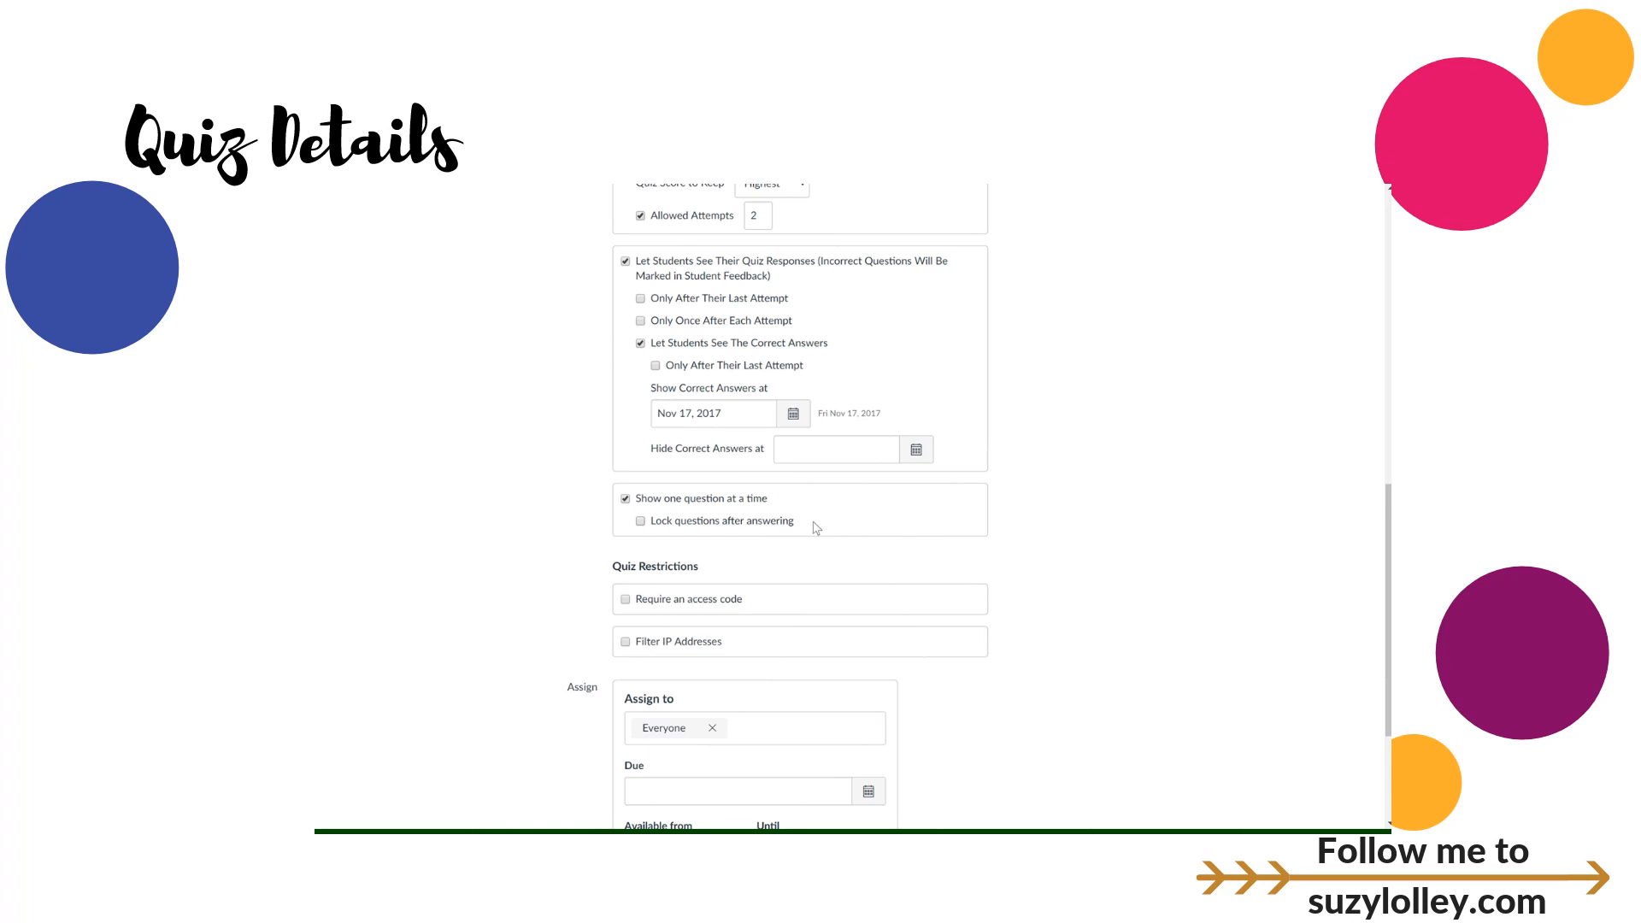
scroll(814, 525, "down", 1)
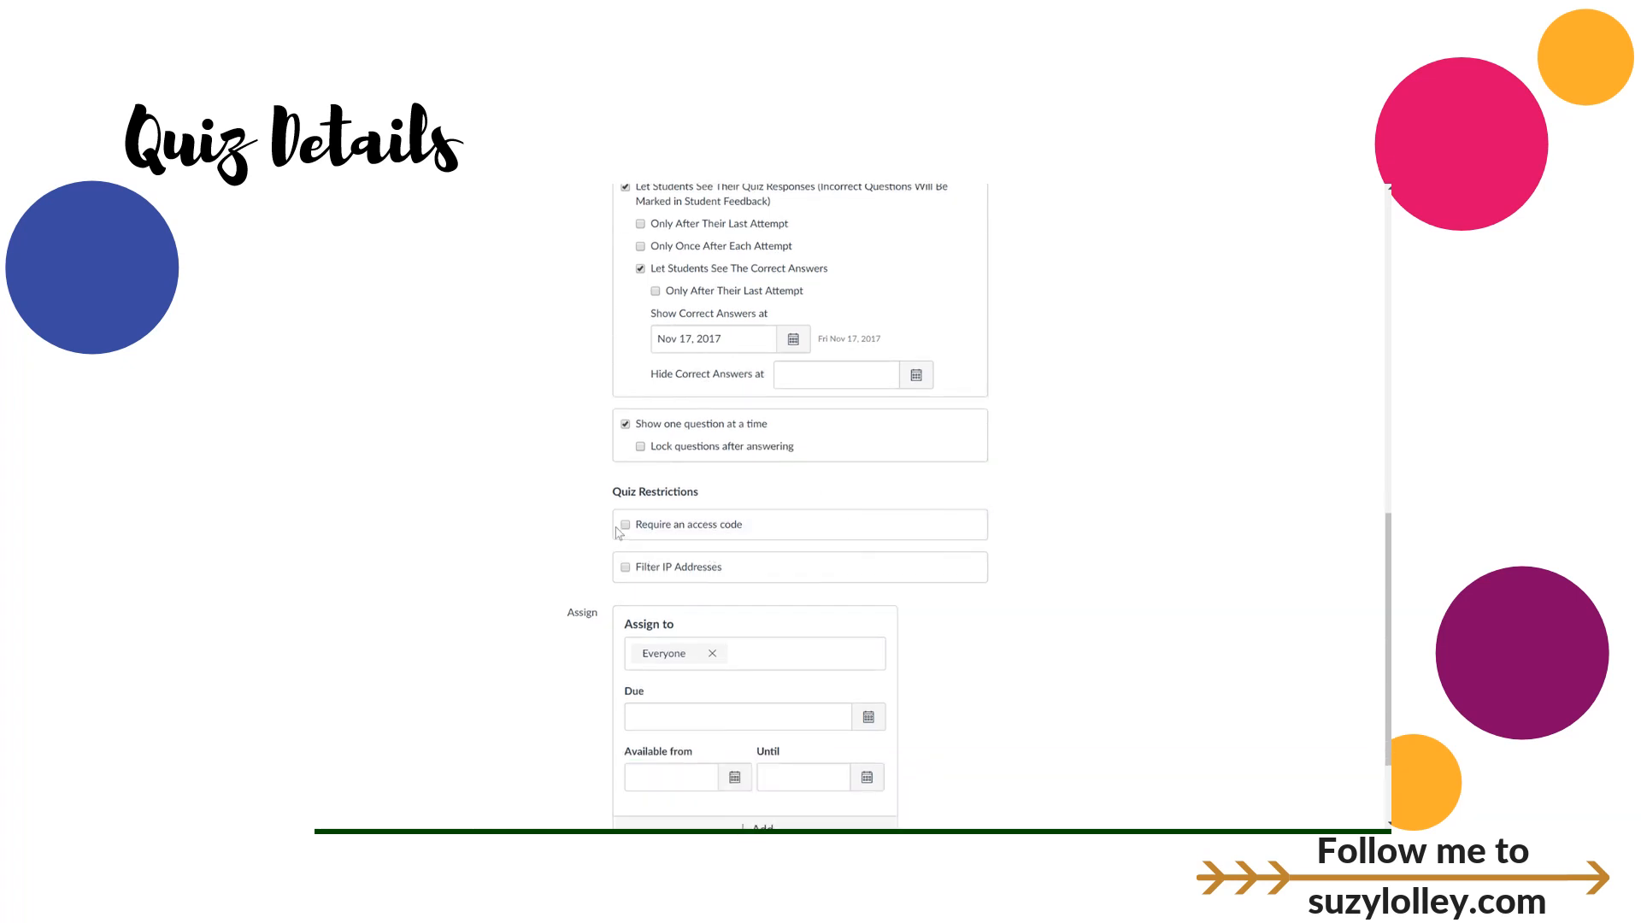
Step: Turn on 'Require an access code' and enter the quiz access code
left_click(625, 524)
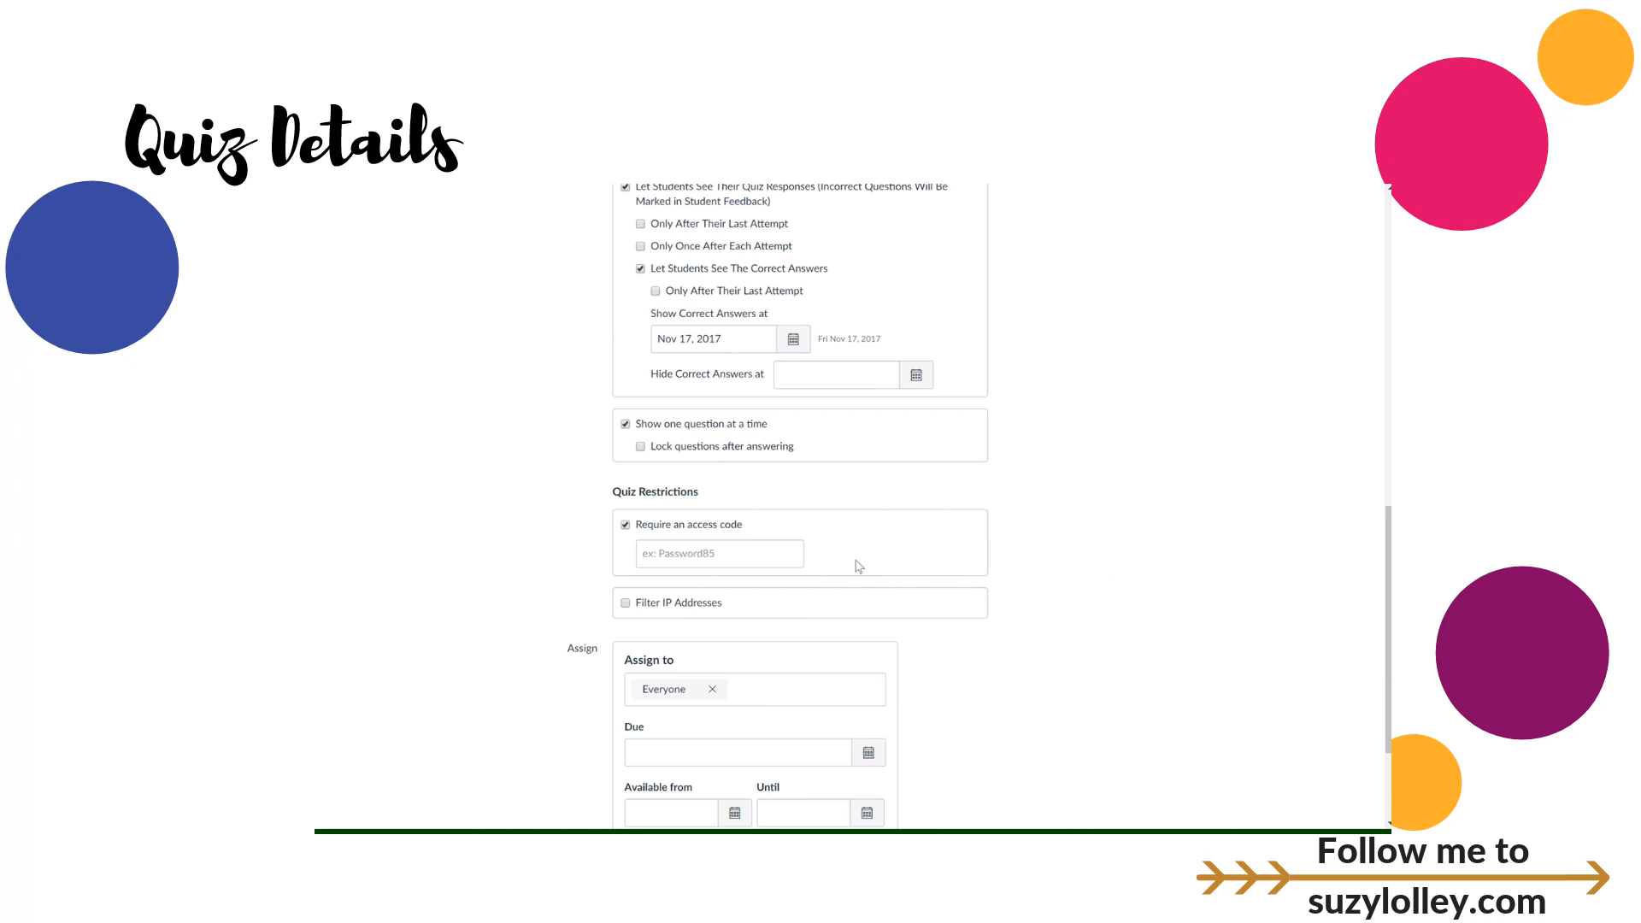
left_click(744, 561)
scroll(743, 562, "down", 1)
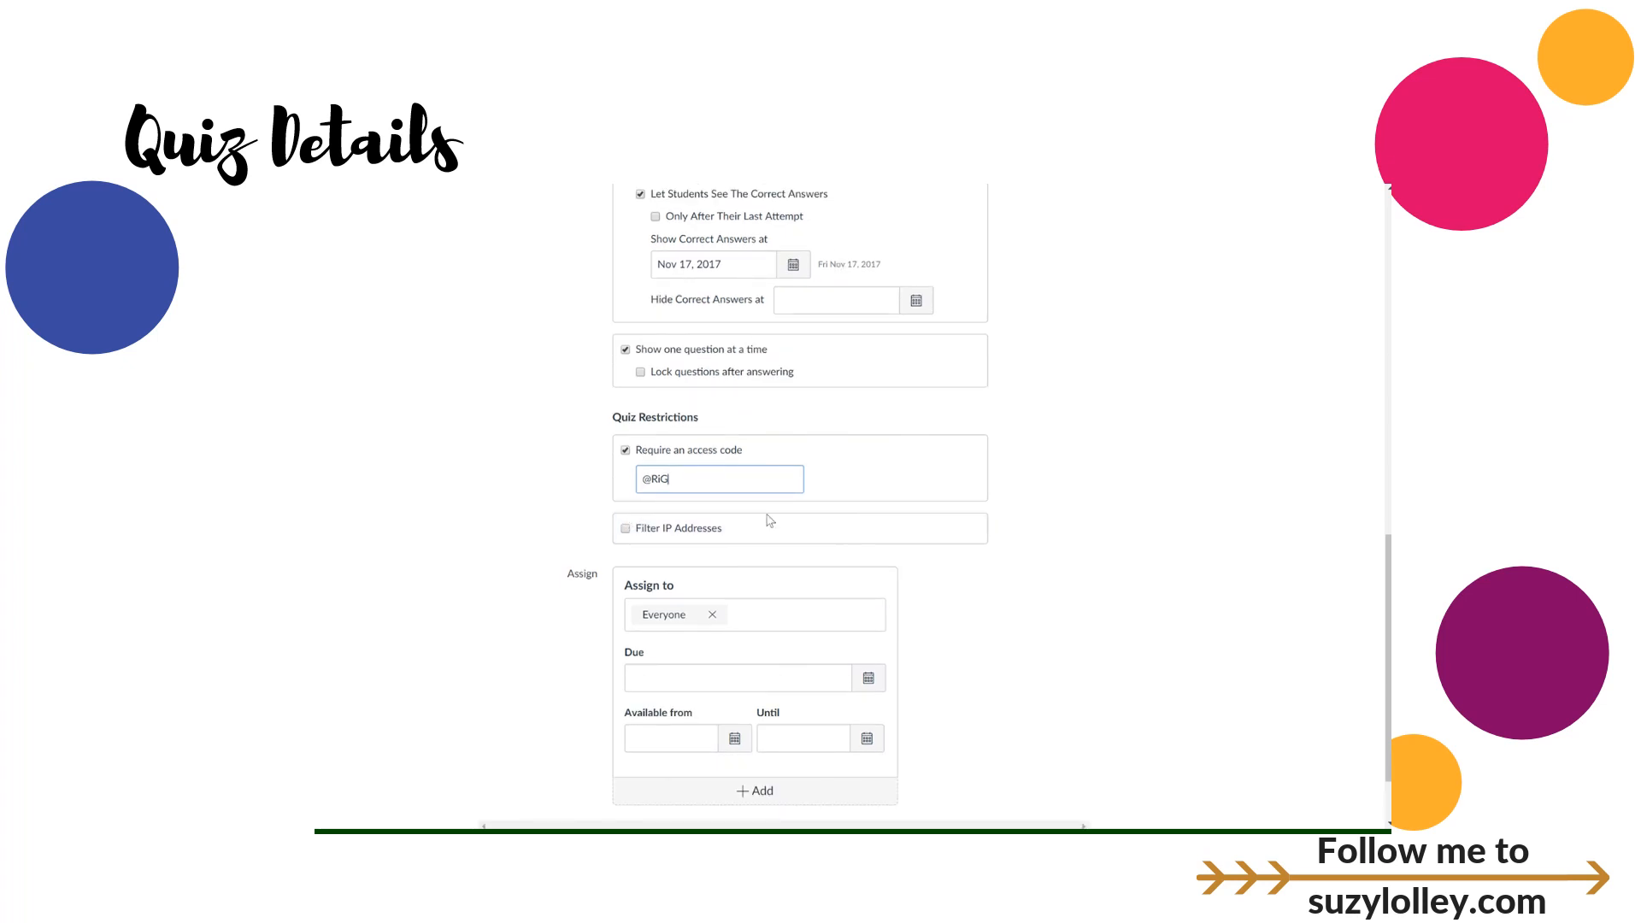
scroll(993, 550, "down", 1)
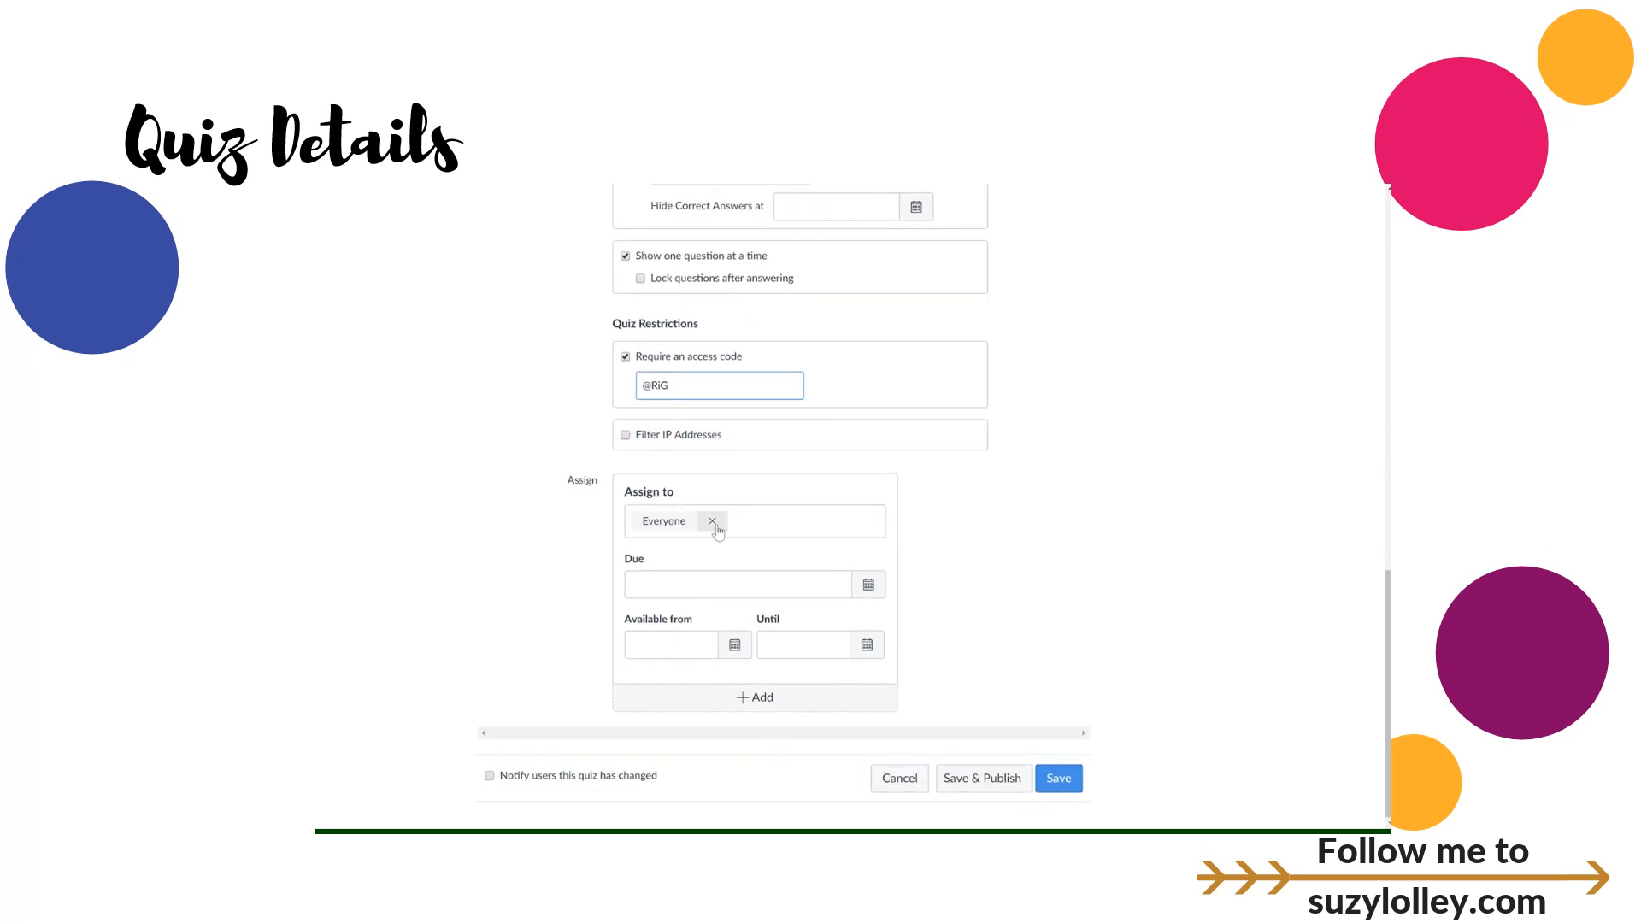
Step: Pick Nov 3 as the quiz's initial due date
left_click(742, 585)
left_click(766, 661)
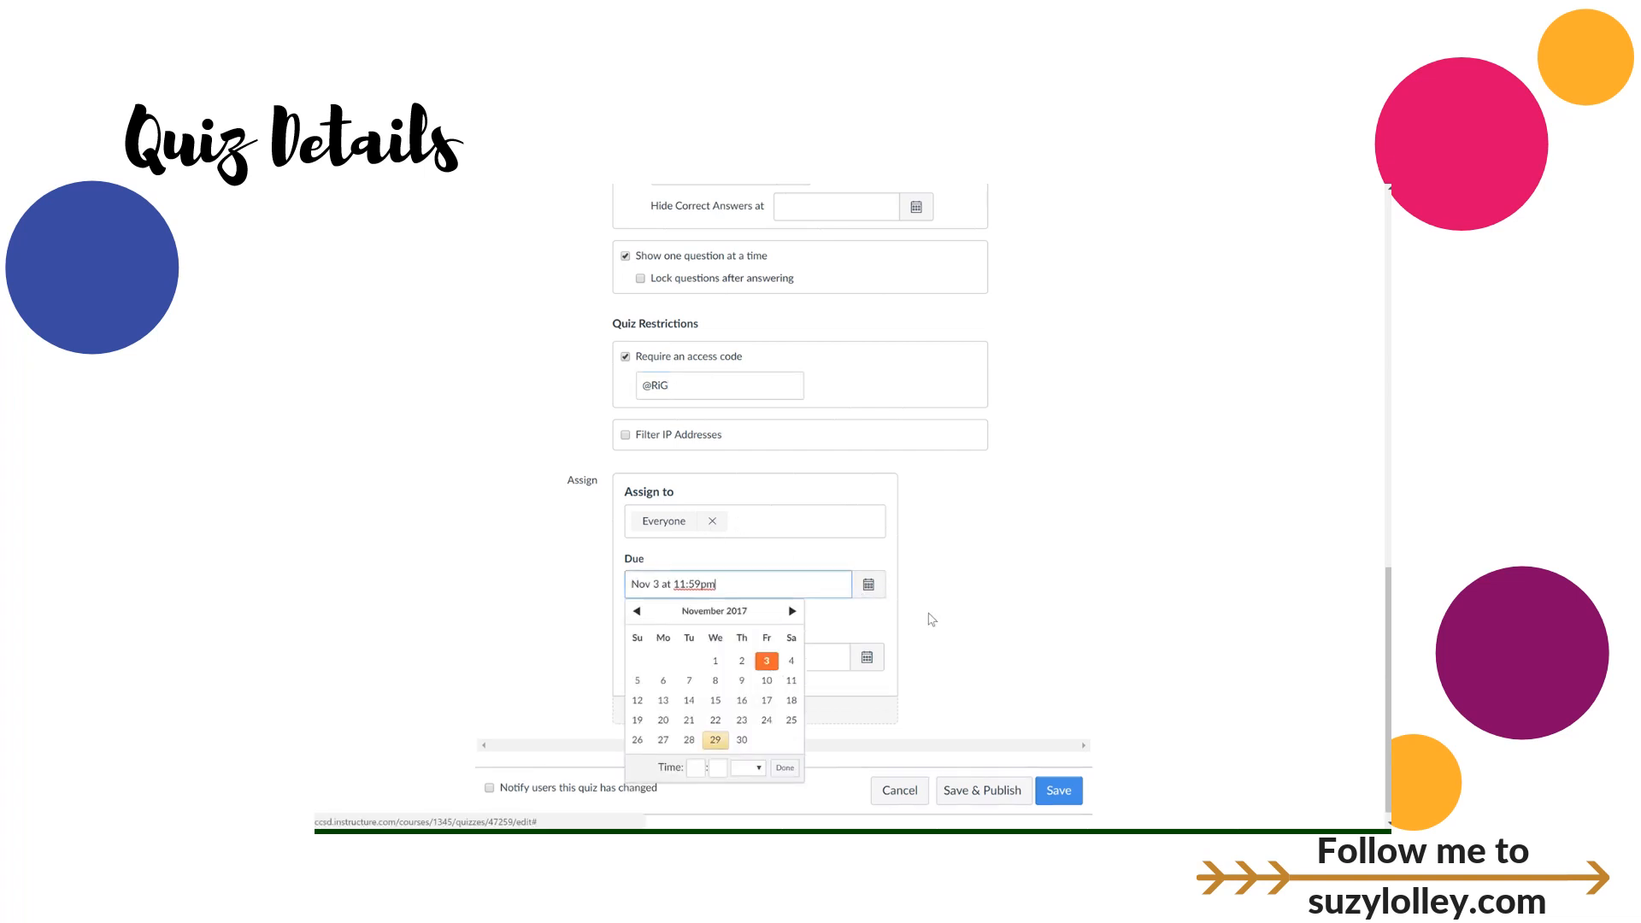
left_click(941, 615)
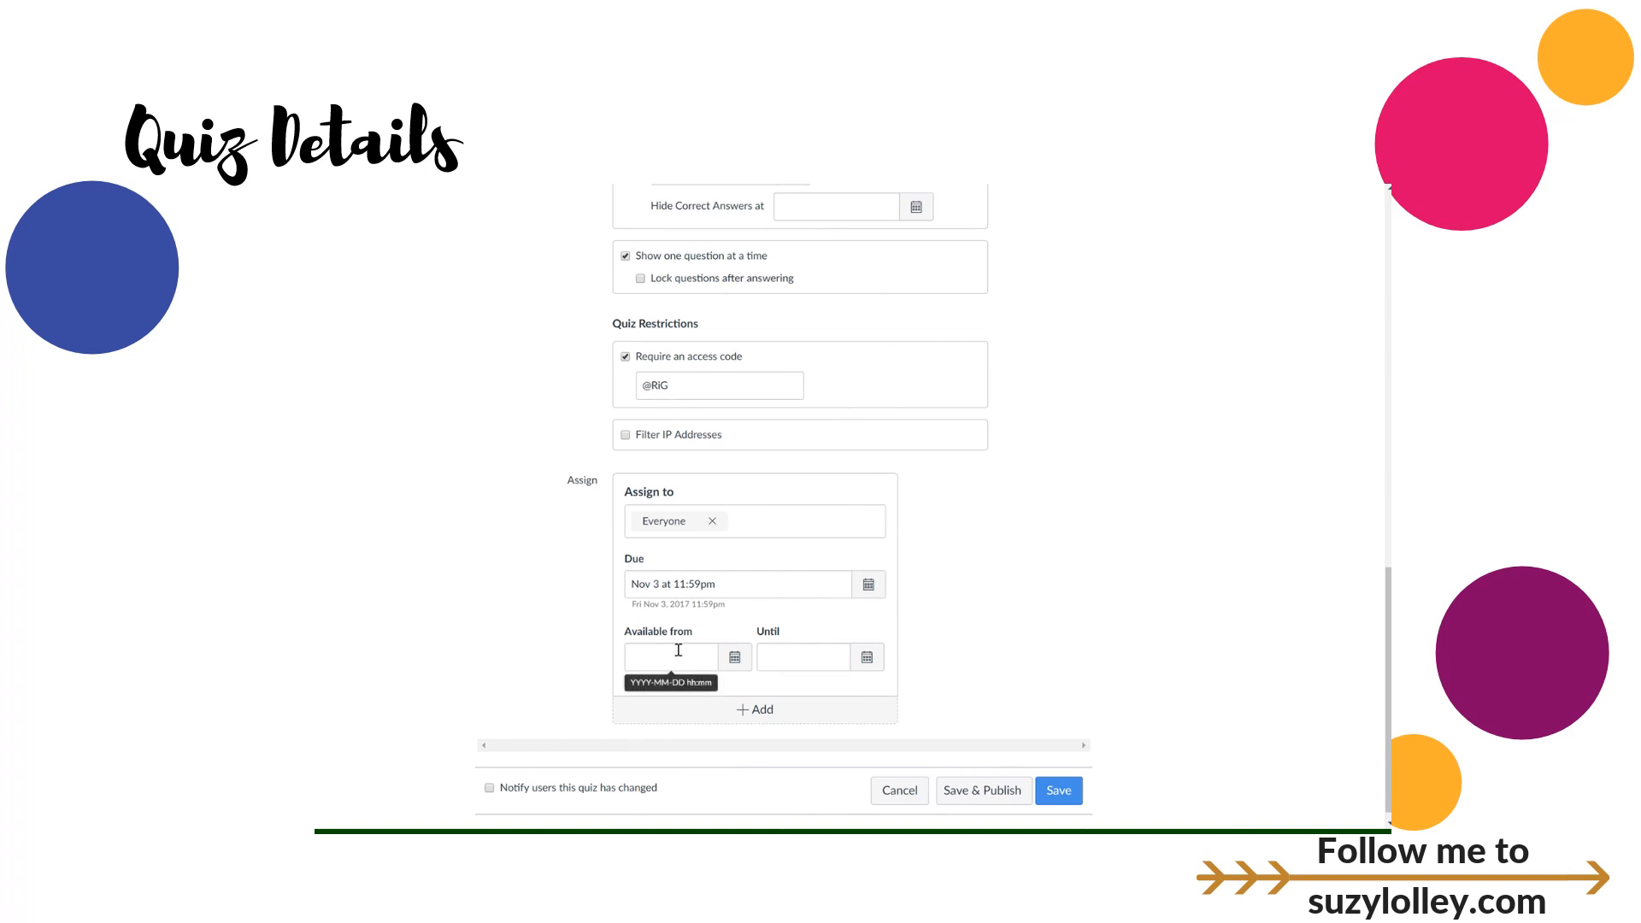
scroll(906, 630, "down", 1)
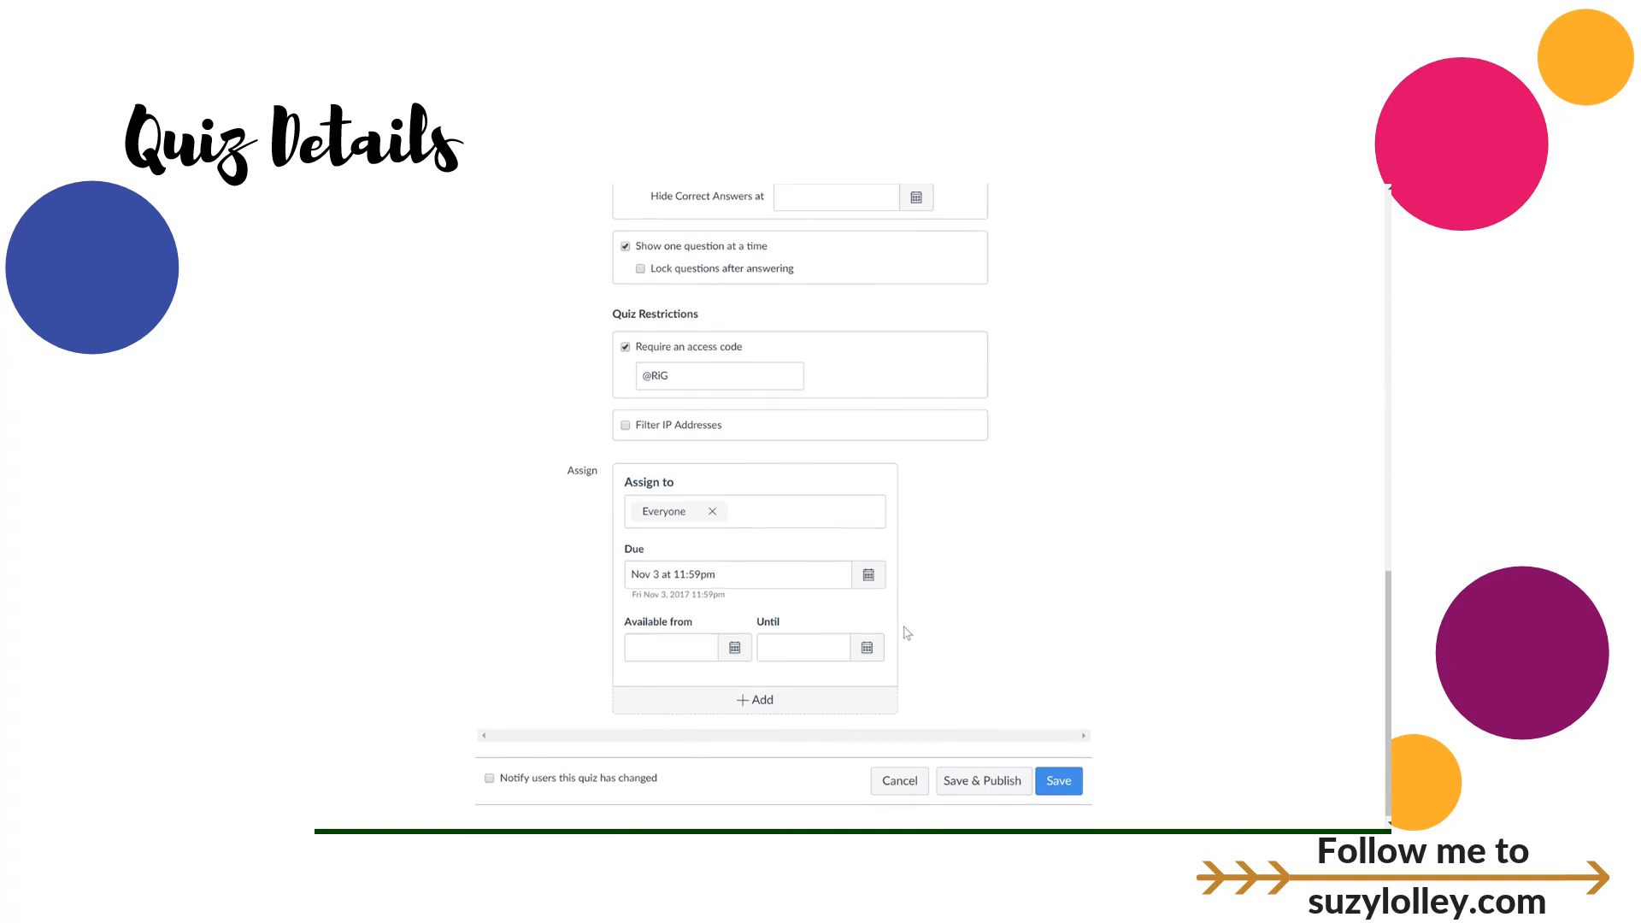
Step: Make the quiz available from Nov 28 until Nov 30
left_click(735, 646)
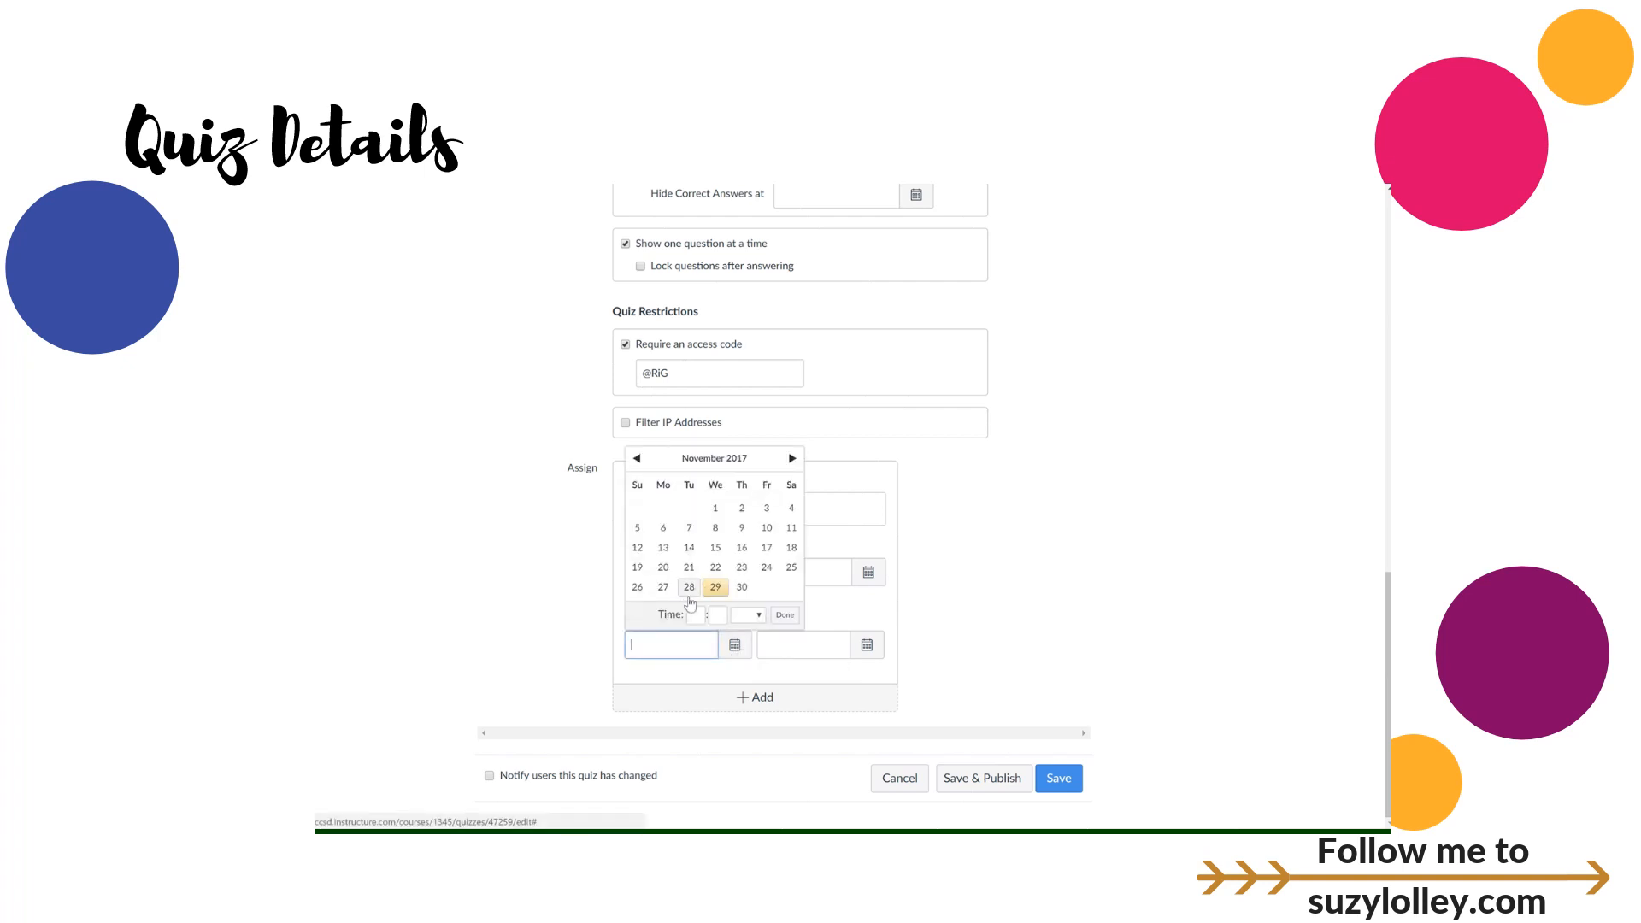
left_click(690, 590)
left_click(867, 647)
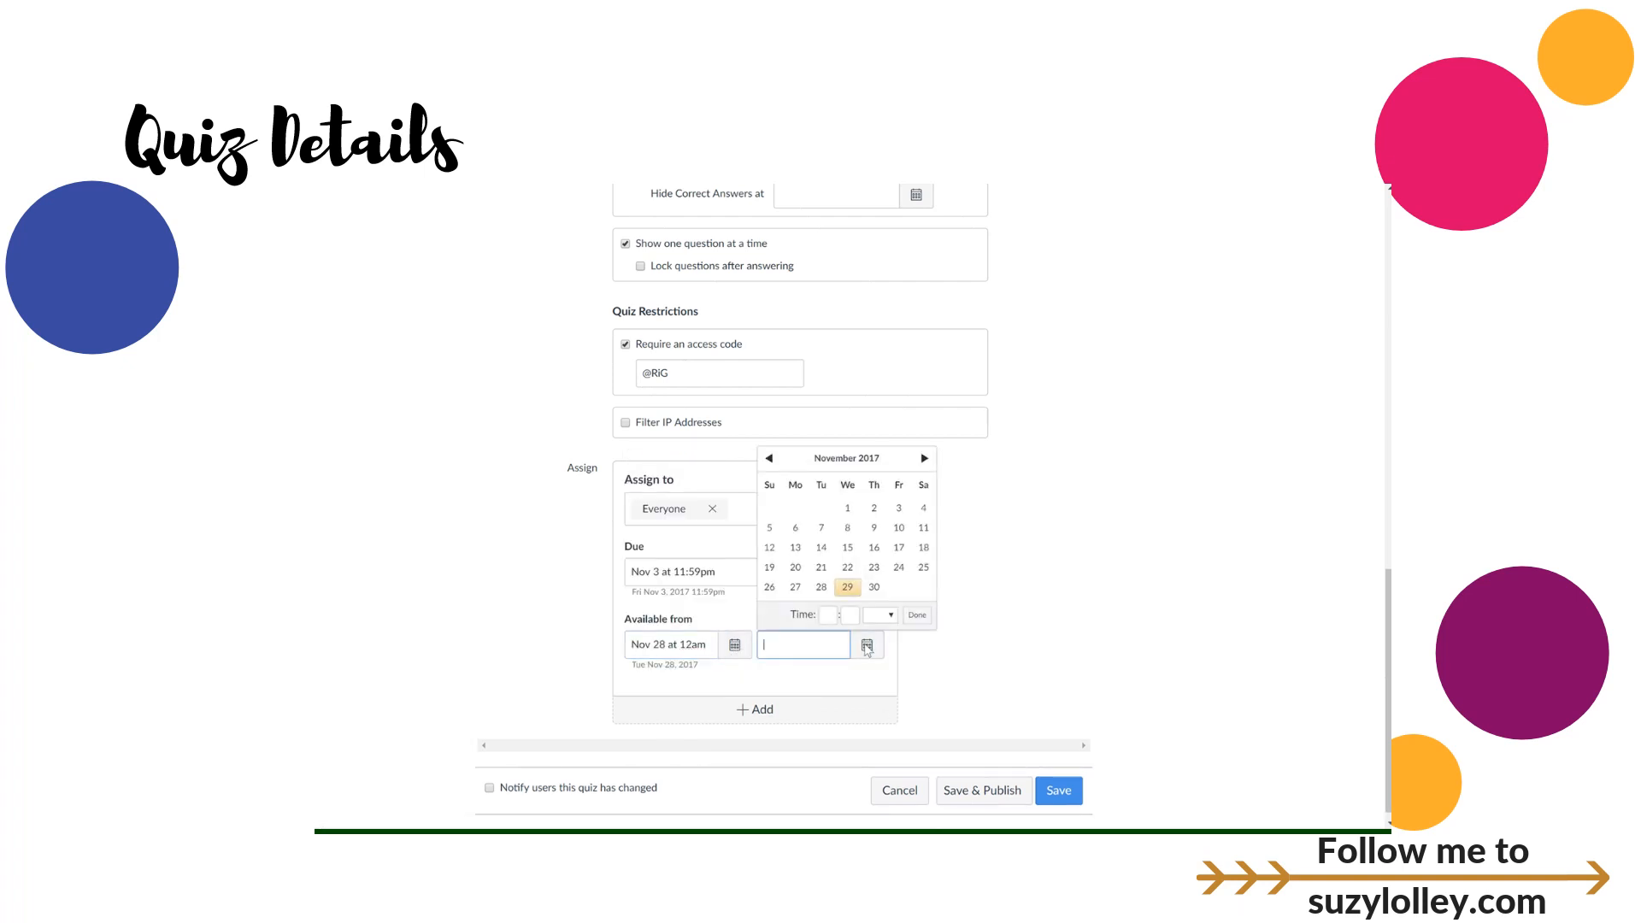
left_click(873, 586)
left_click(1053, 631)
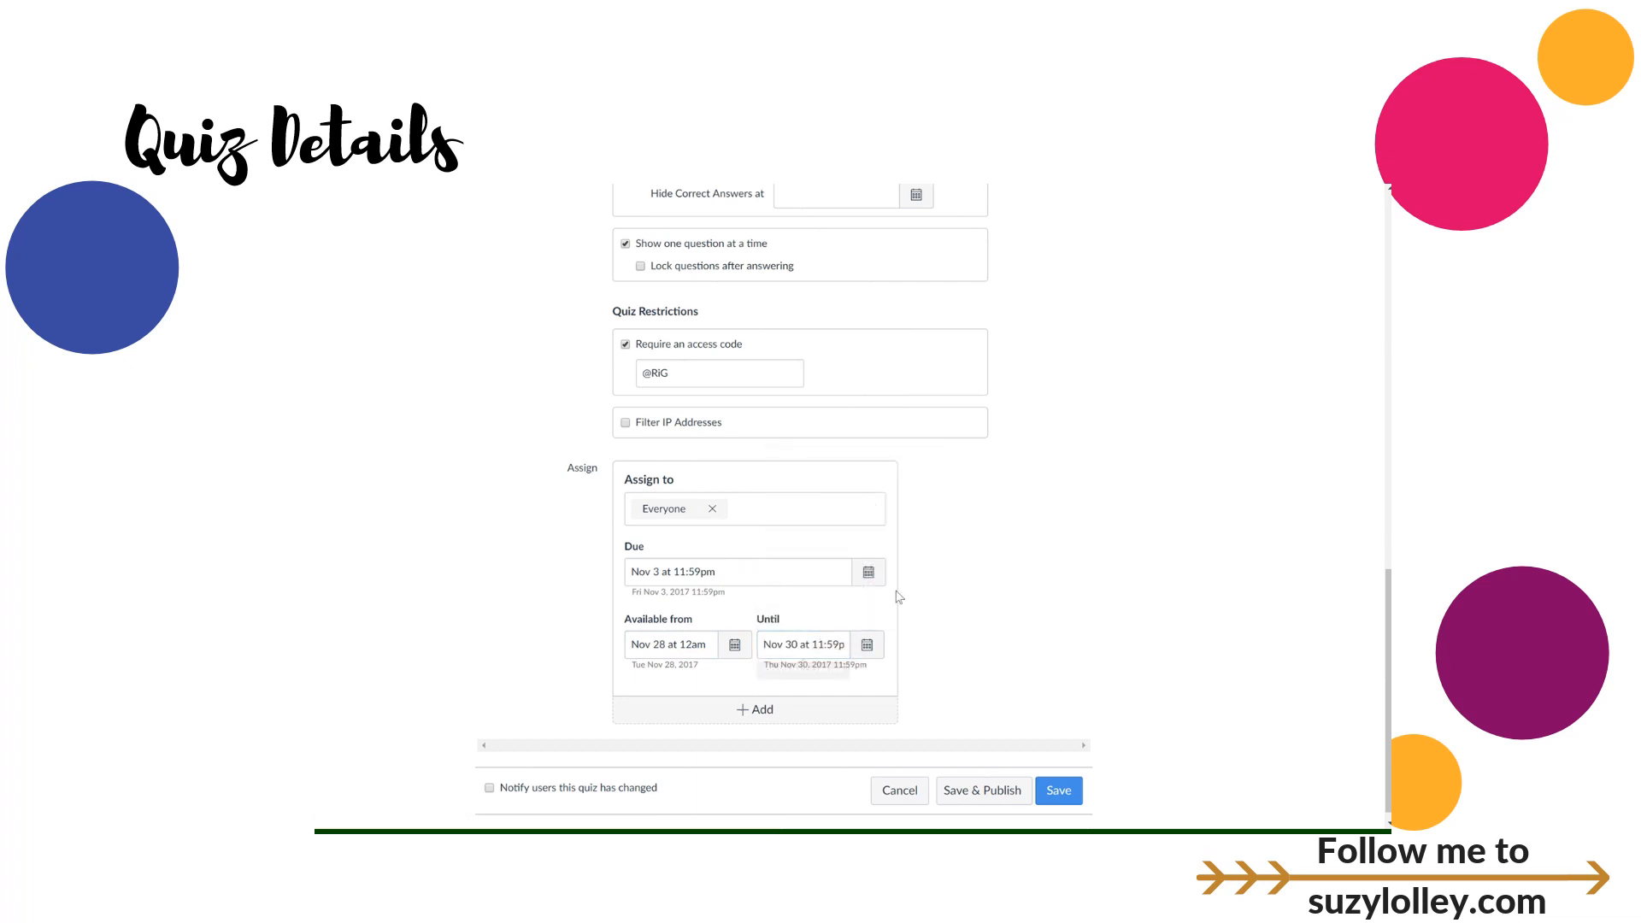
Step: Change the due date to Nov 28 at 11:59pm
left_click(868, 572)
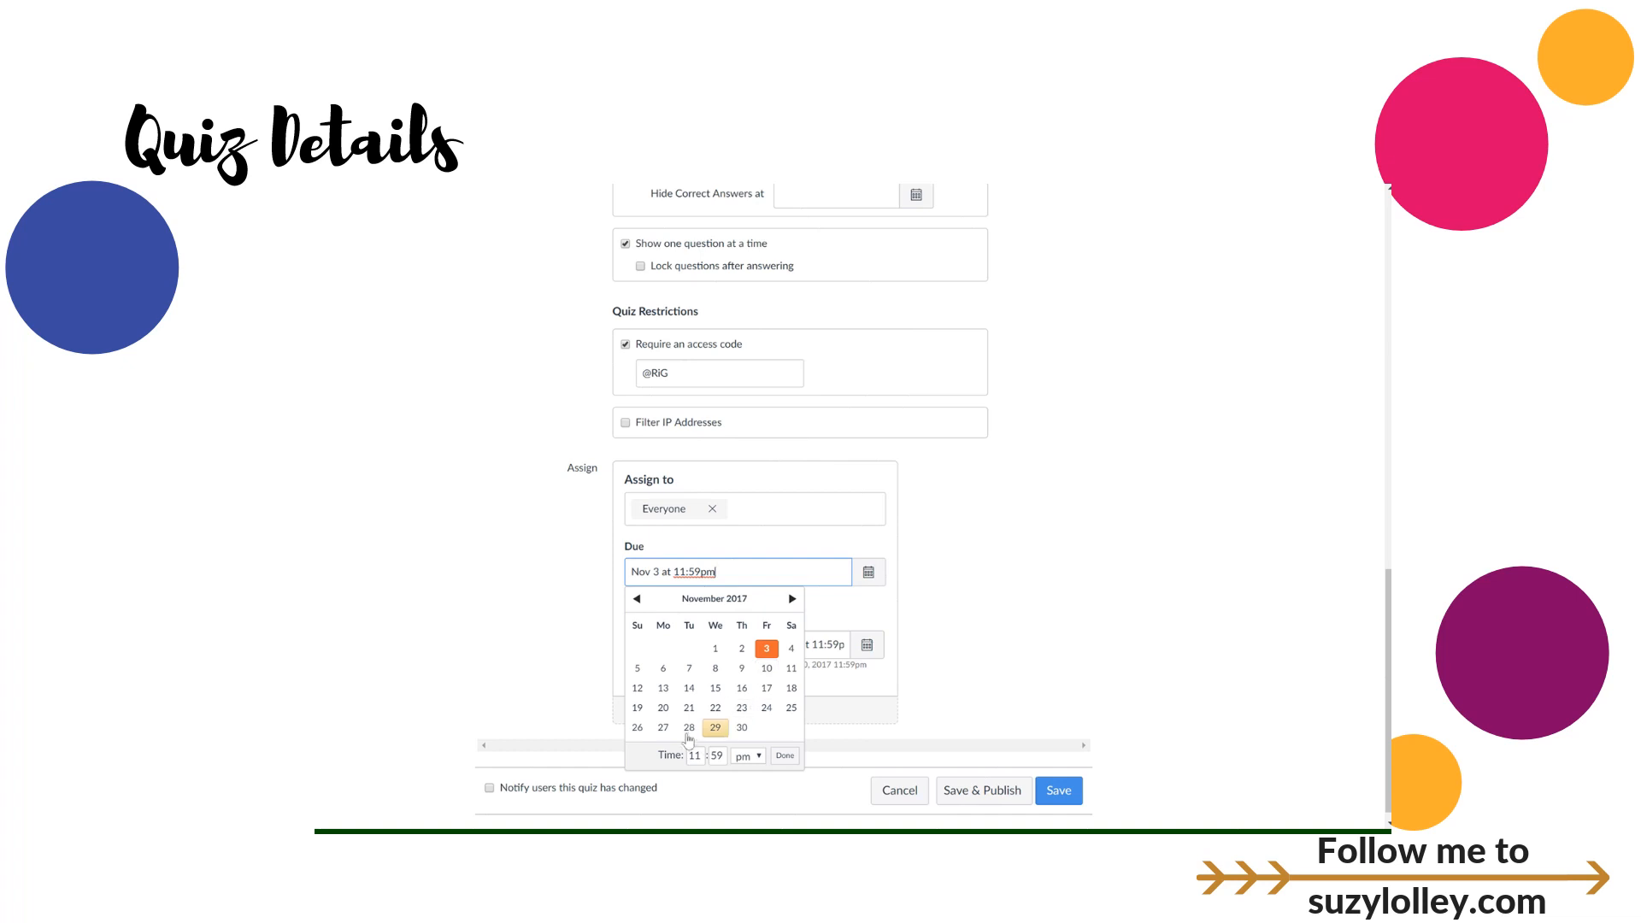
left_click(689, 727)
left_click(991, 657)
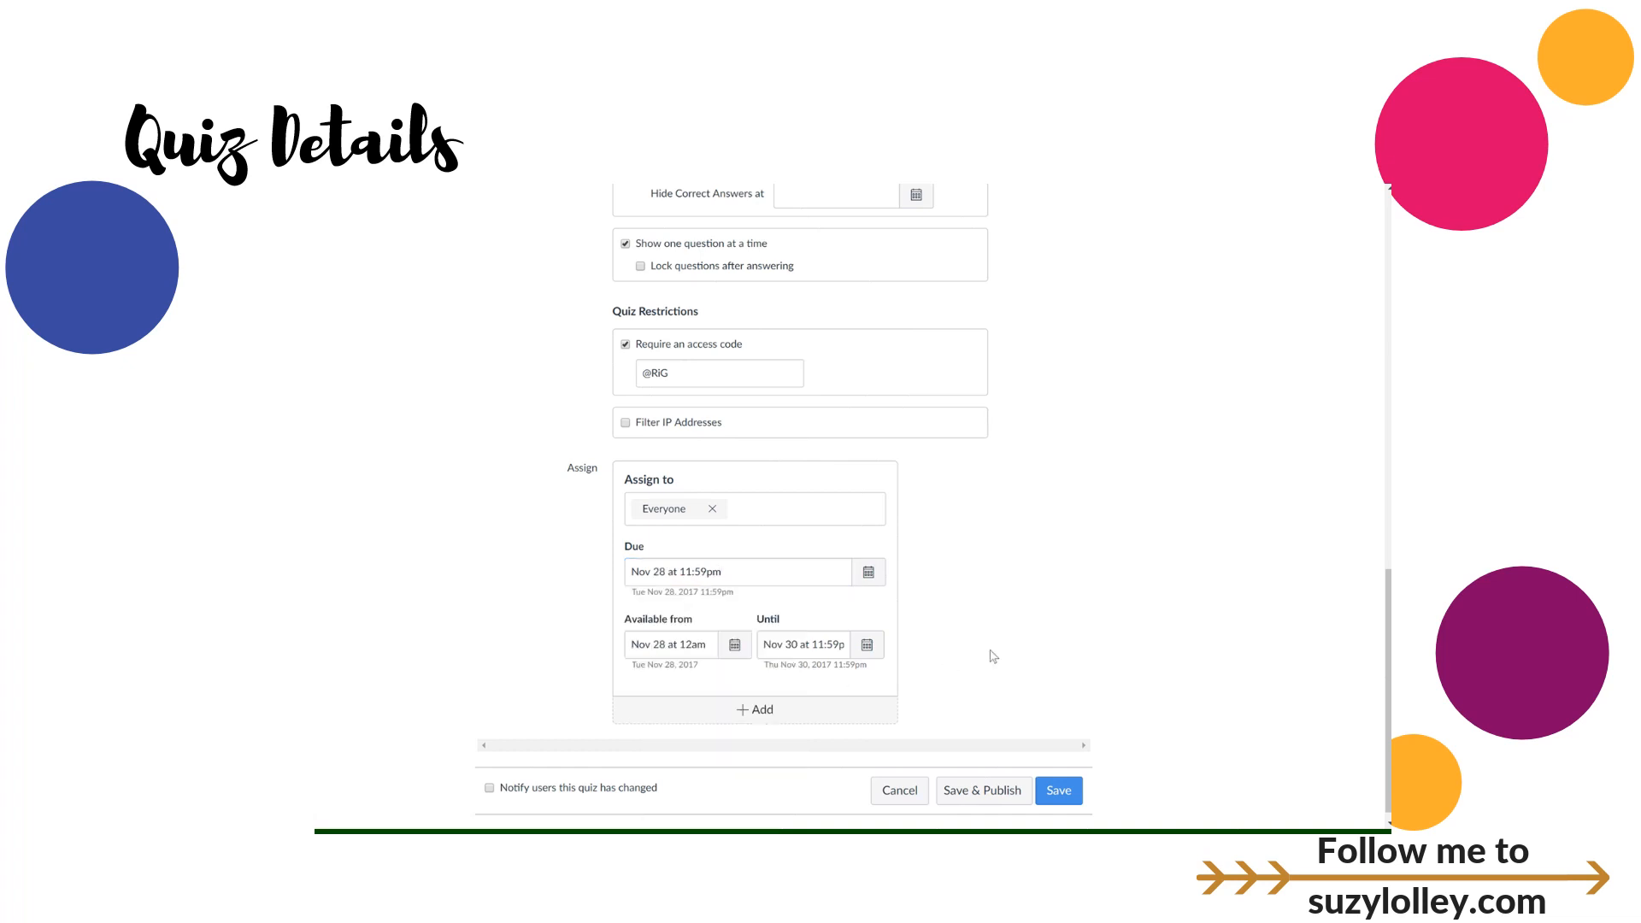
scroll(992, 656, "down", 1)
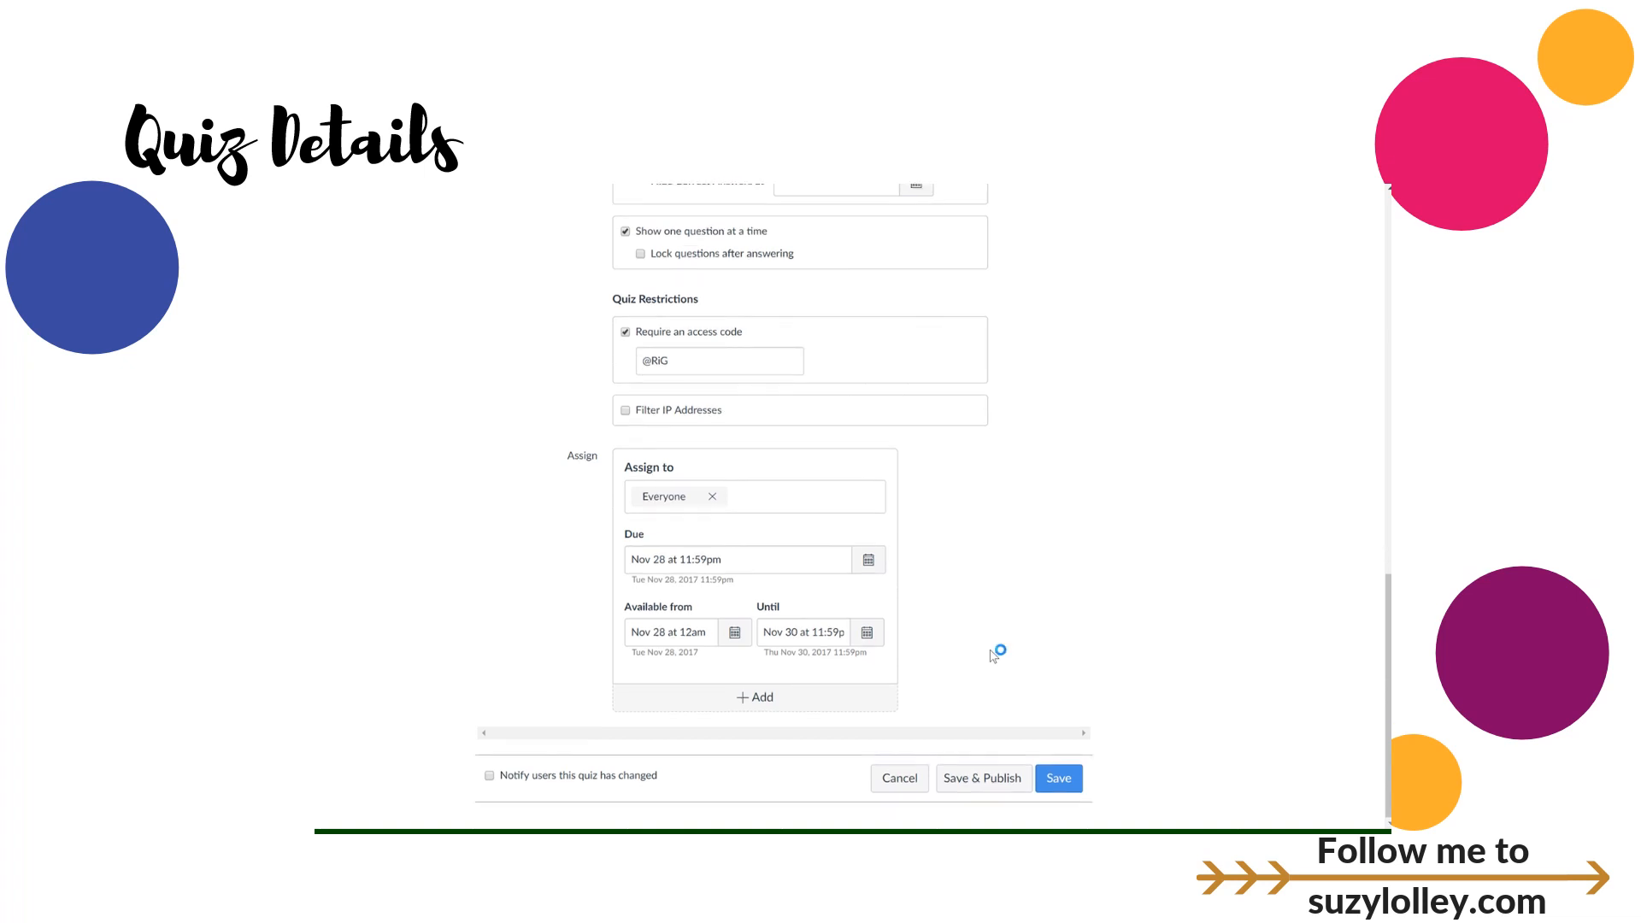
Step: Save the Fahrenheit 451 quiz settings, then return to its editor from the summary page
left_click(1060, 785)
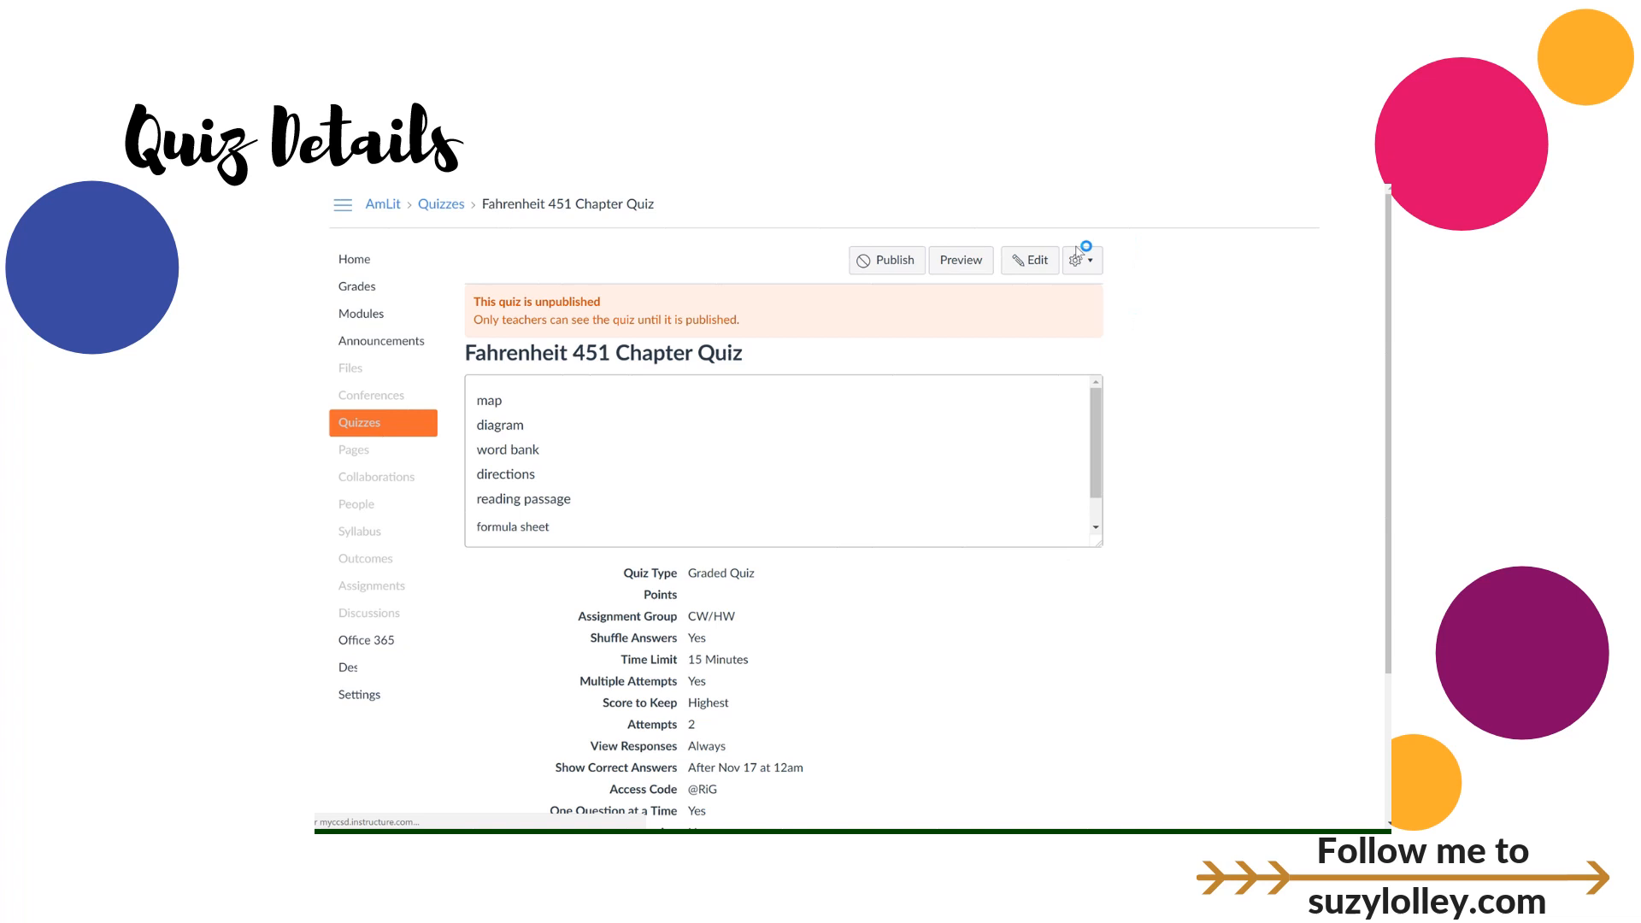
left_click(1029, 259)
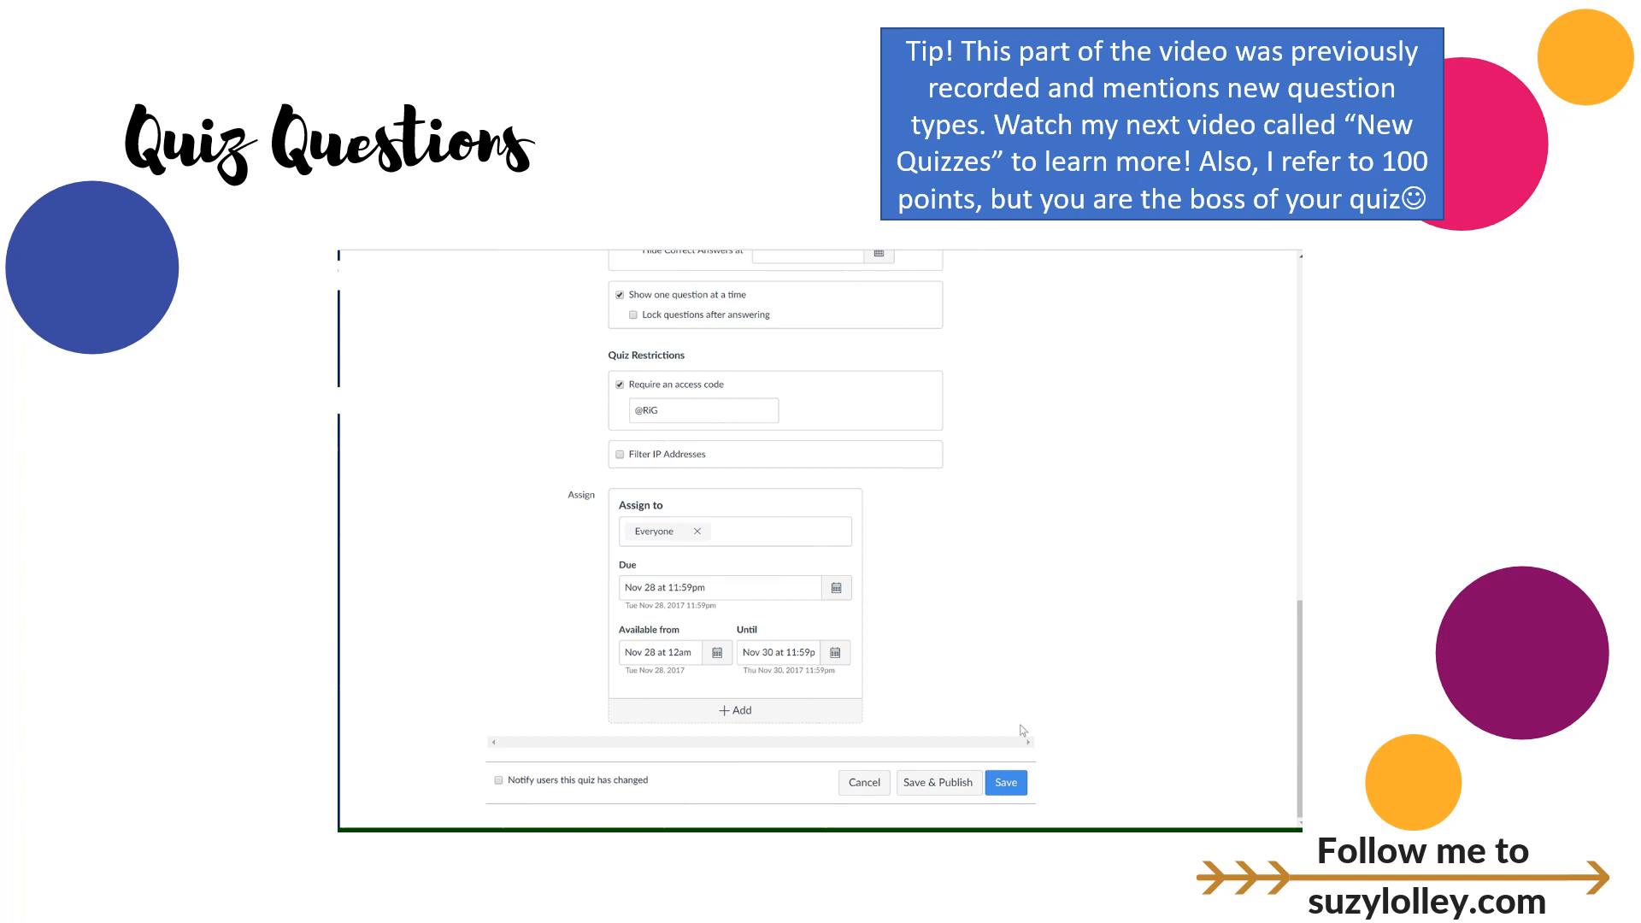
Step: Show the Fahrenheit 451 Chapter Quiz's Questions tab, currently empty at 0 points
scroll(1074, 663, "up", 1)
scroll(1074, 667, "up", 15)
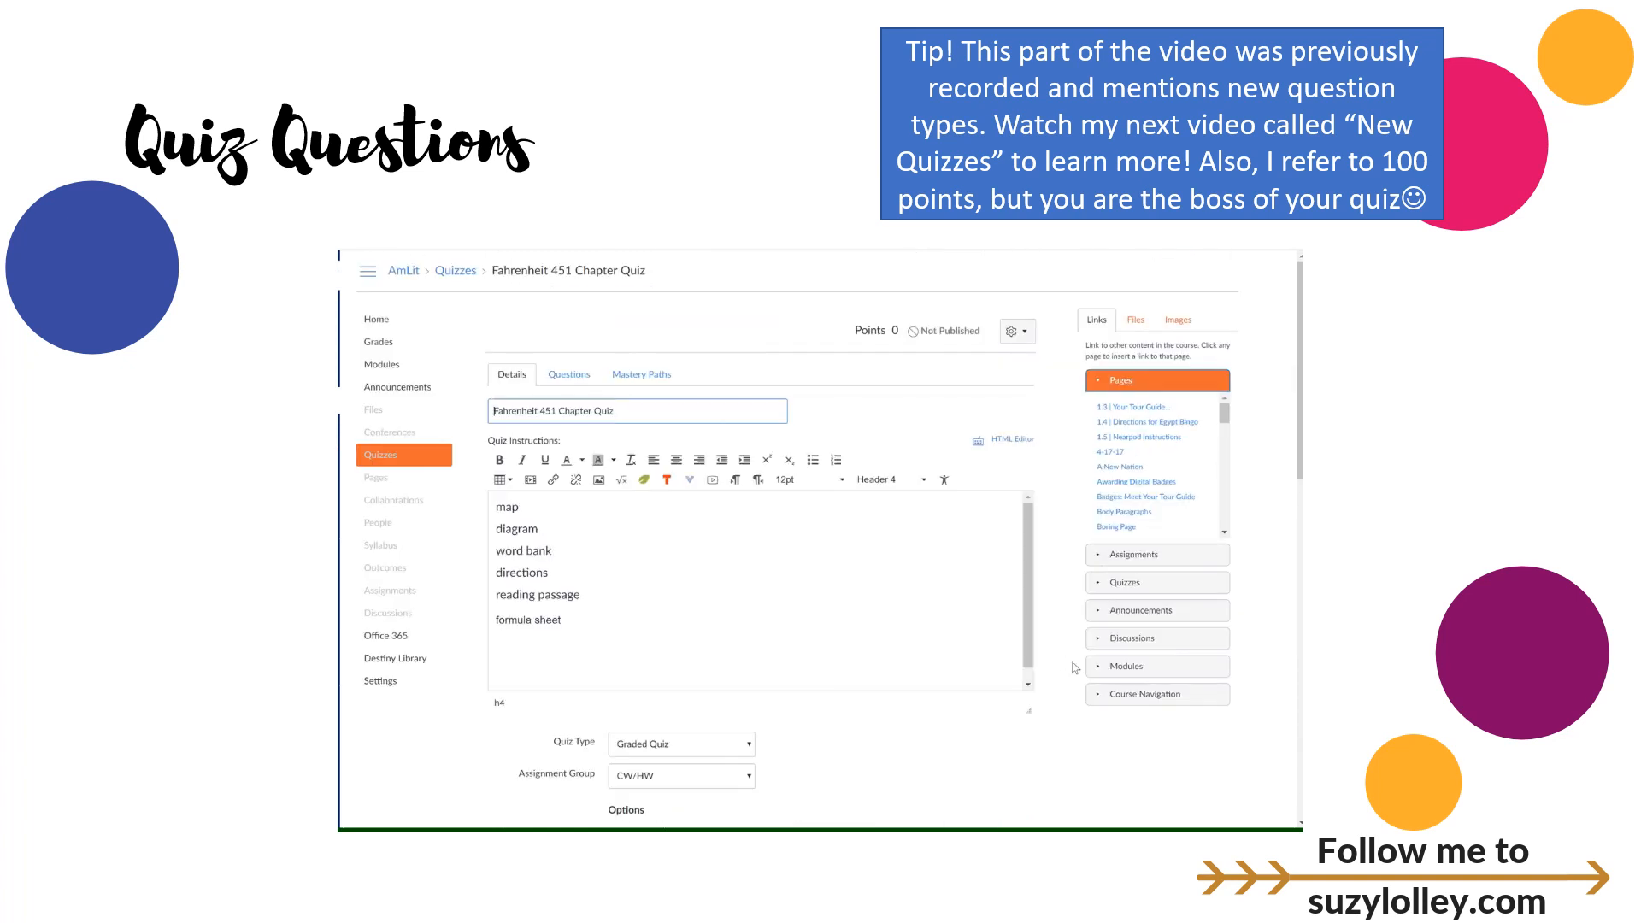
left_click(572, 384)
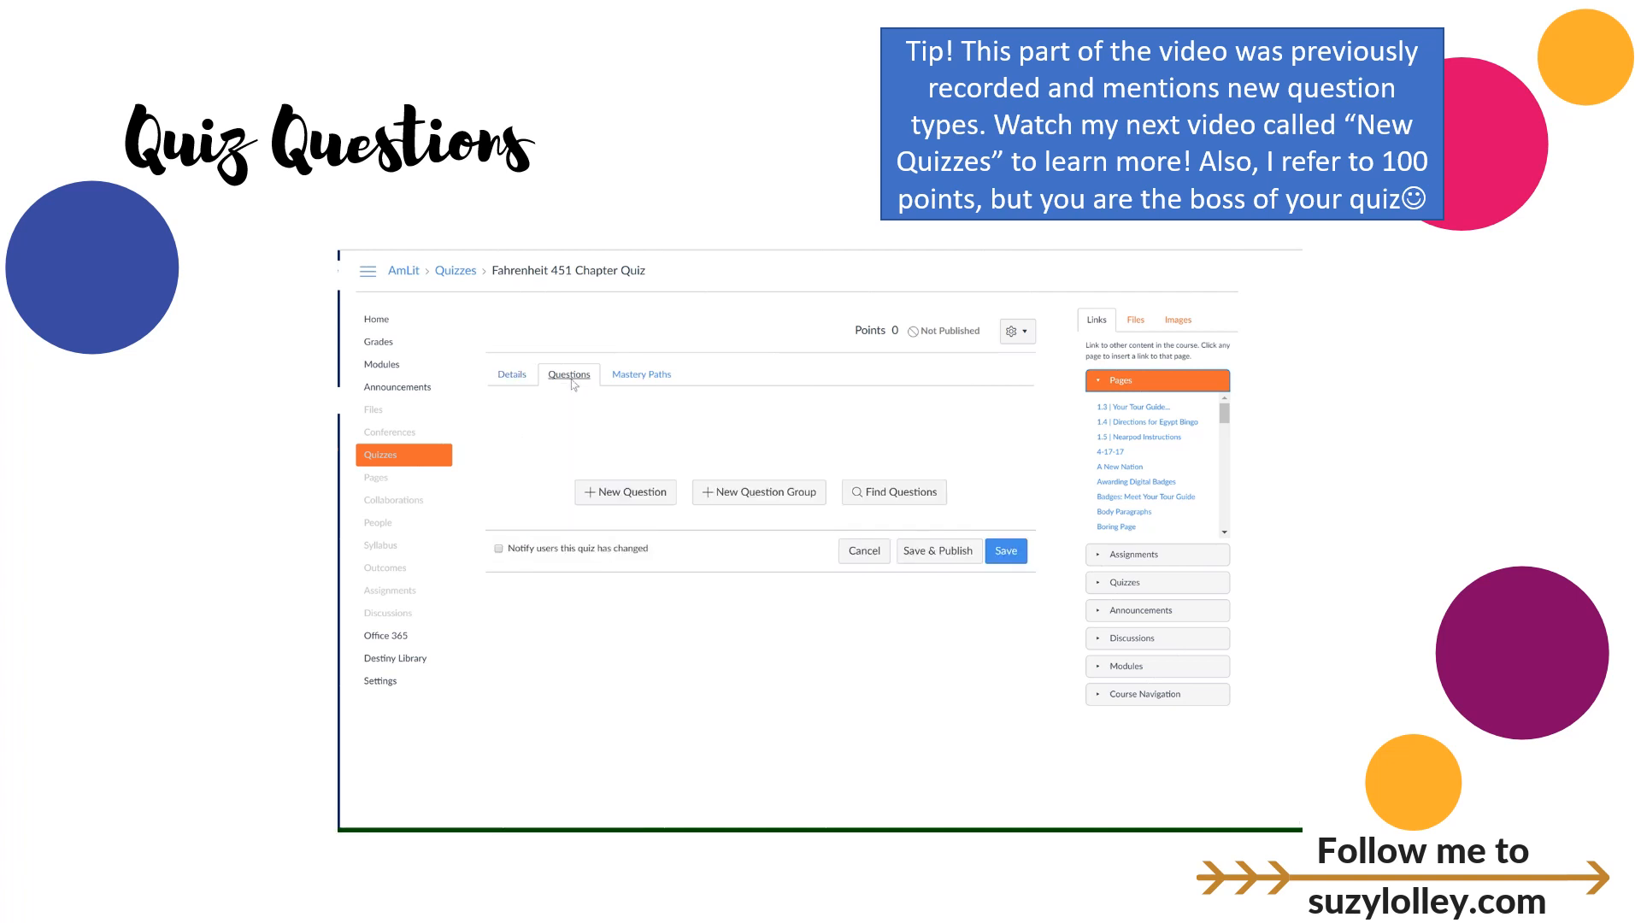